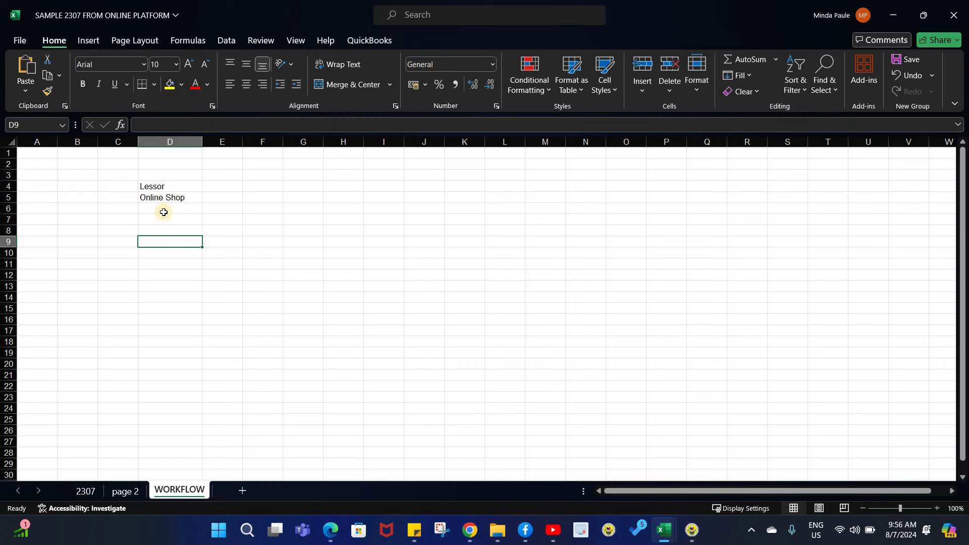
- Label cell I4 as 'Lessee'
key("Up")
key("Up")
key("Up")
key("Up")
key("Up")
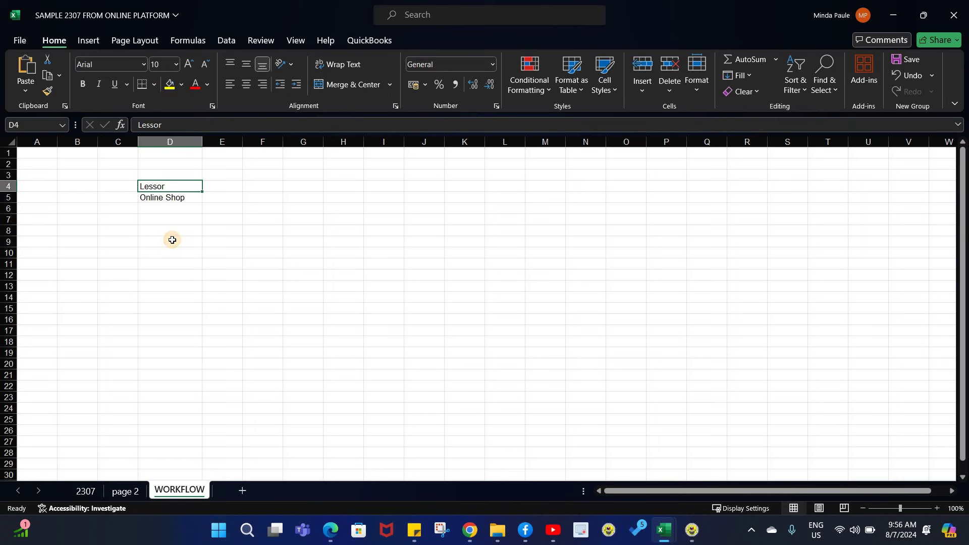
left_click(172, 241)
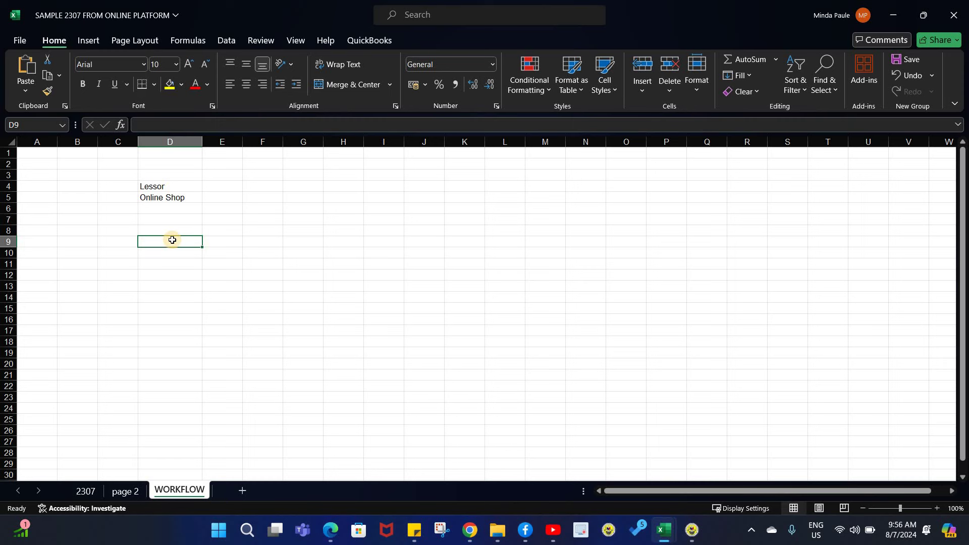
left_click(381, 186)
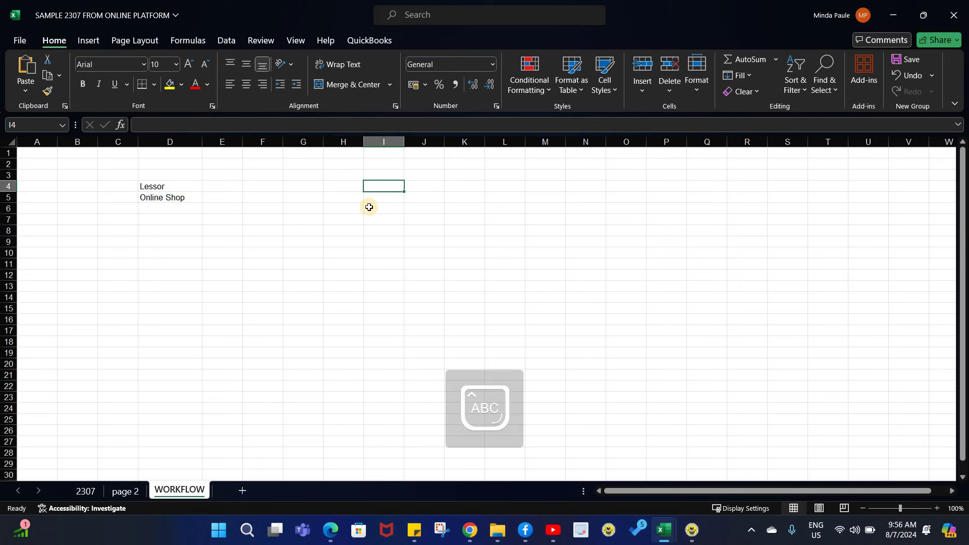
type("Lesse")
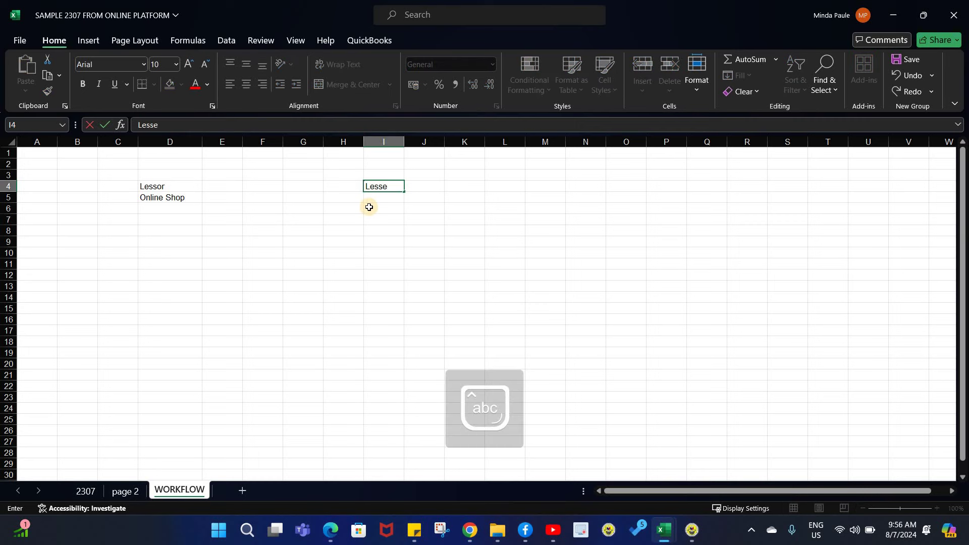
type("e")
key("Return")
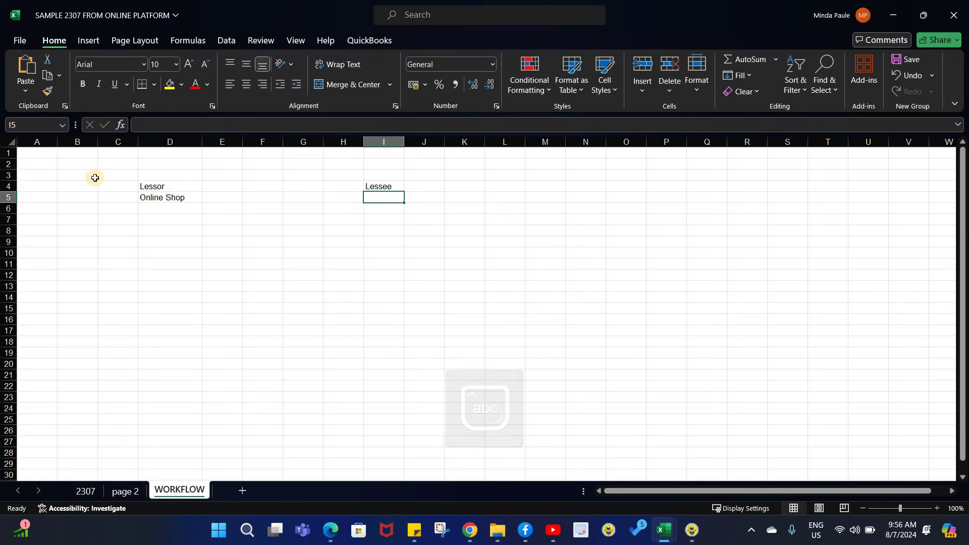
- Enter 'Rent' in D2 and 100000 in E2, shown in Comma Style as 100,000.00
left_click(145, 165)
type("RE")
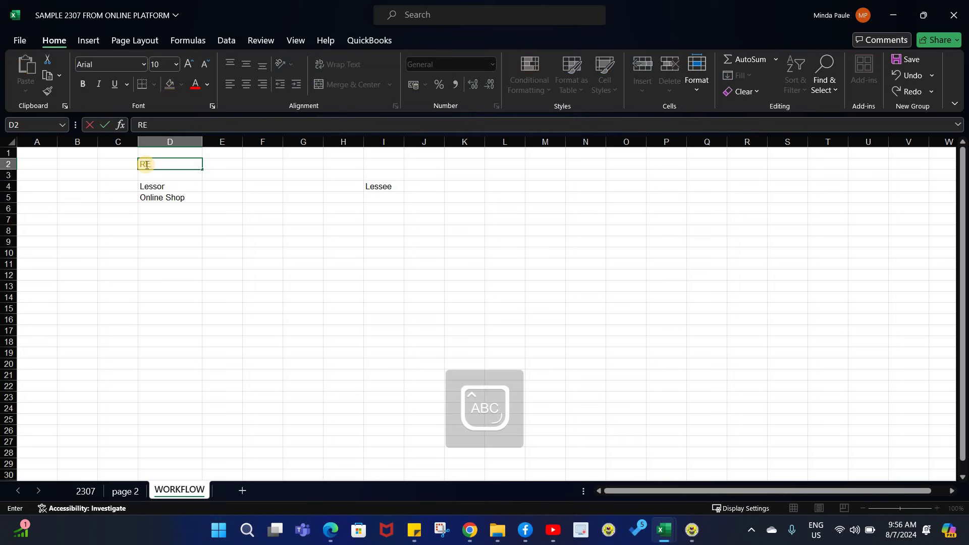
key("BackSpace")
key("Caps_Lock")
type("ent")
key("Tab")
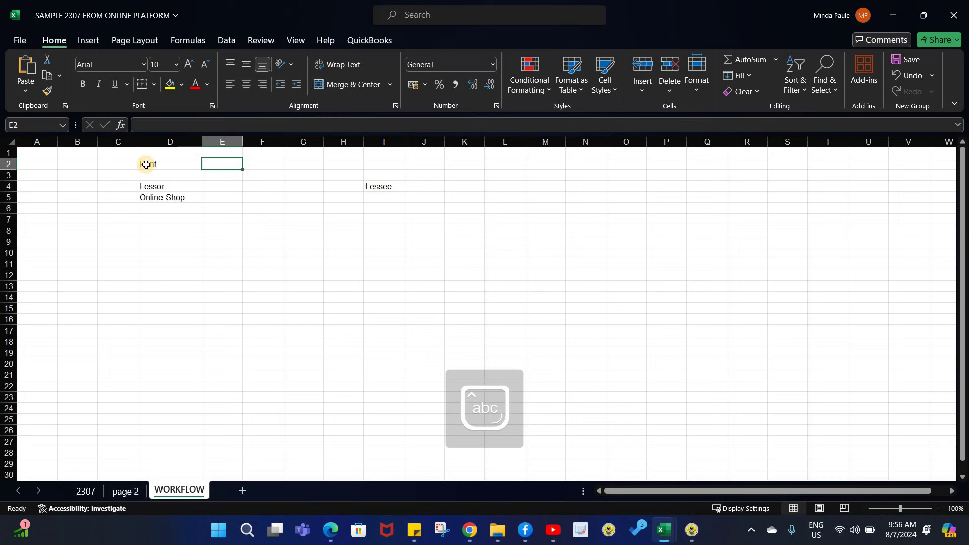
type("10000")
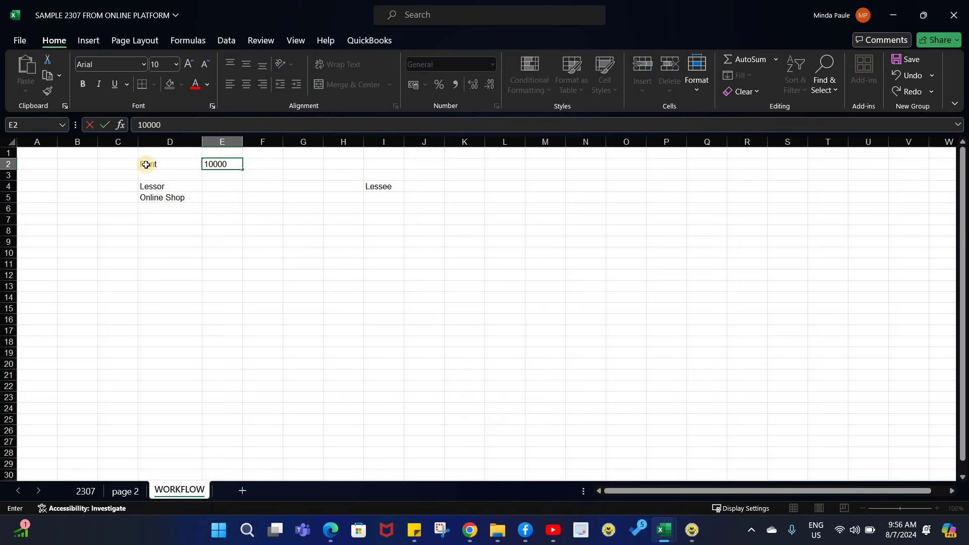
type("0")
key("Return")
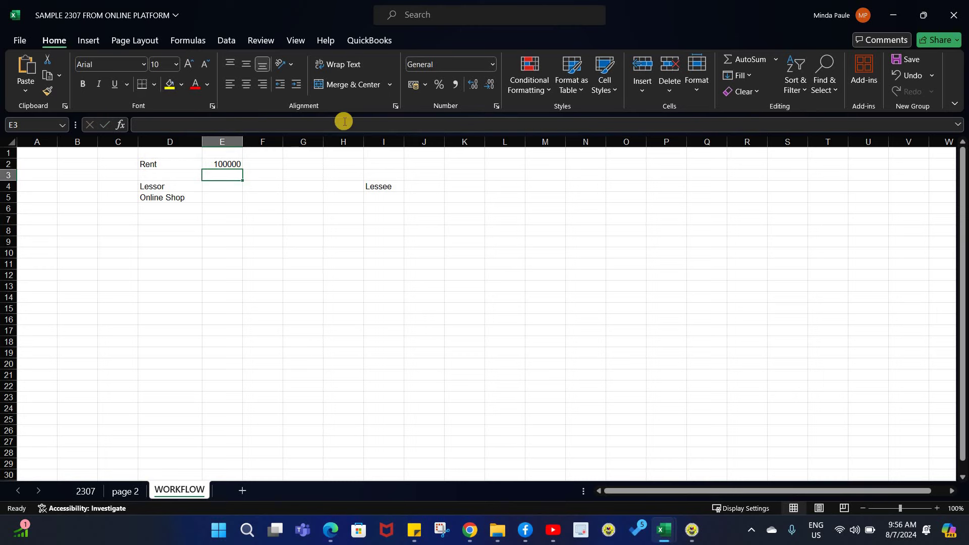
key("Up")
left_click(456, 84)
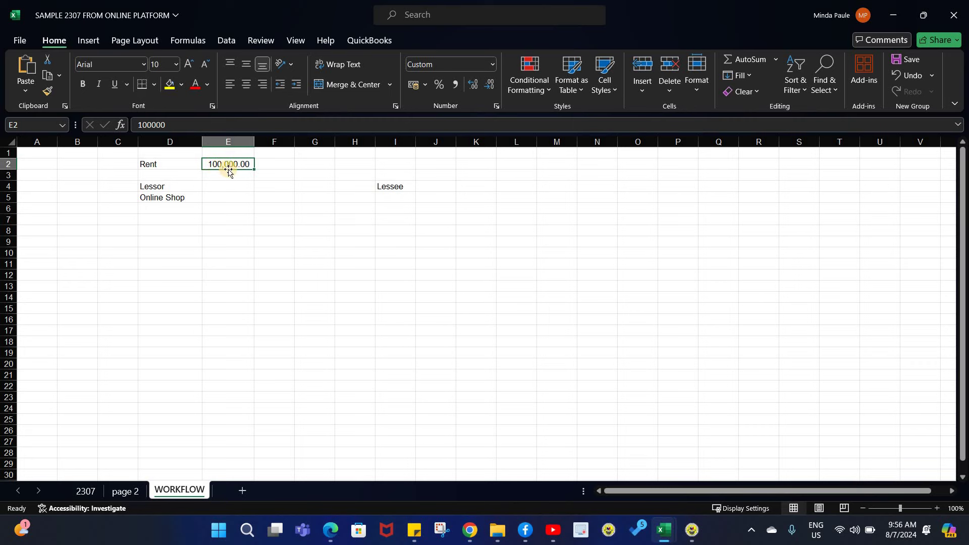
- Enter rate 5 in F2 and formula +E2*.05 in G2, giving 5000
left_click(281, 167)
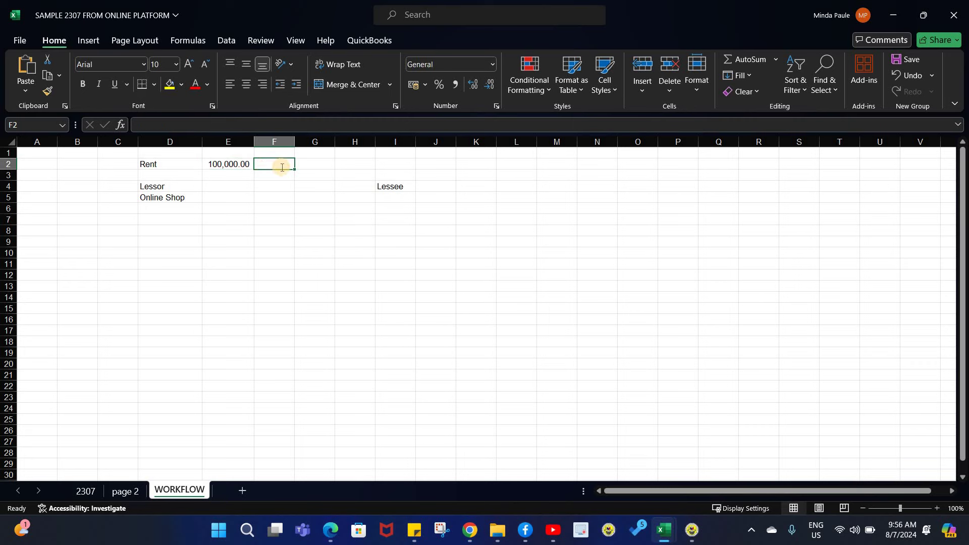
type("5")
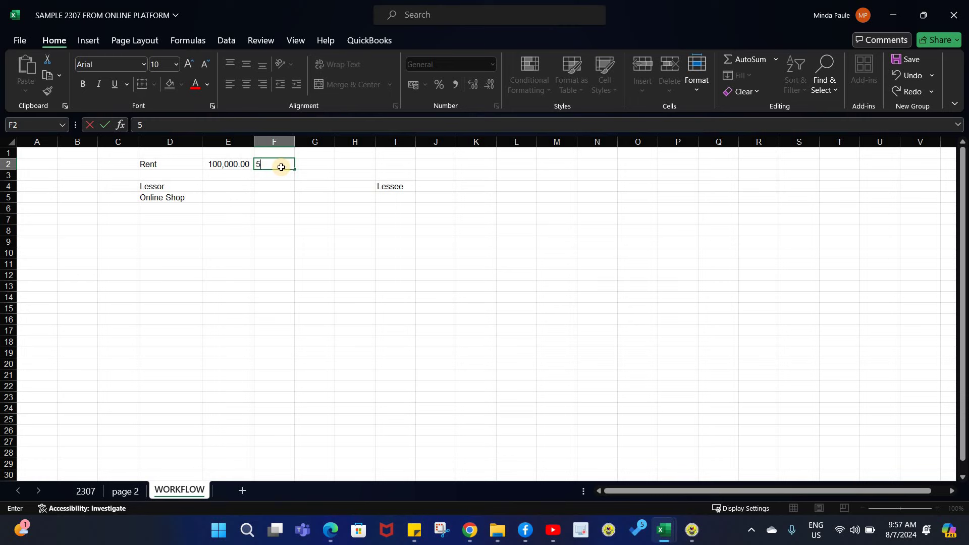
key("Tab")
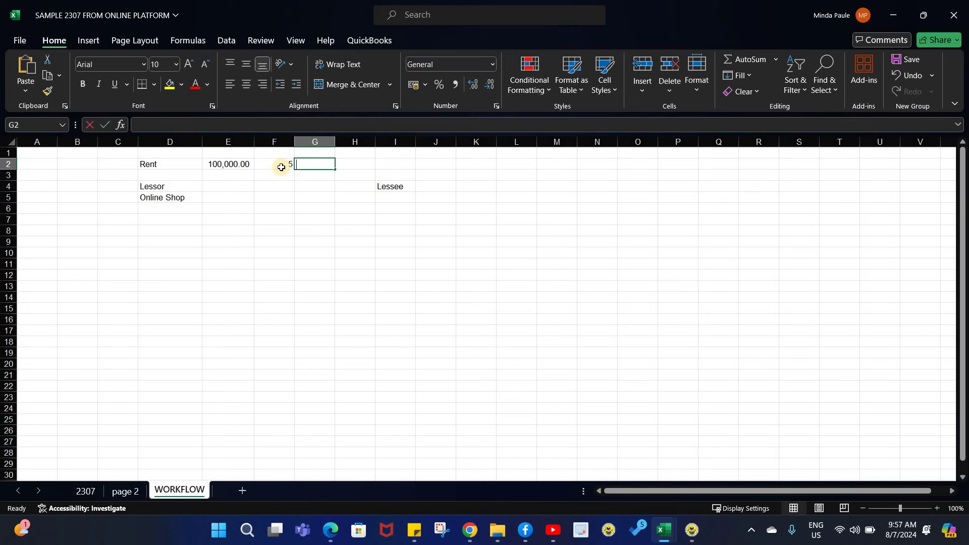
type("+")
key("Left")
key("Left")
type("*")
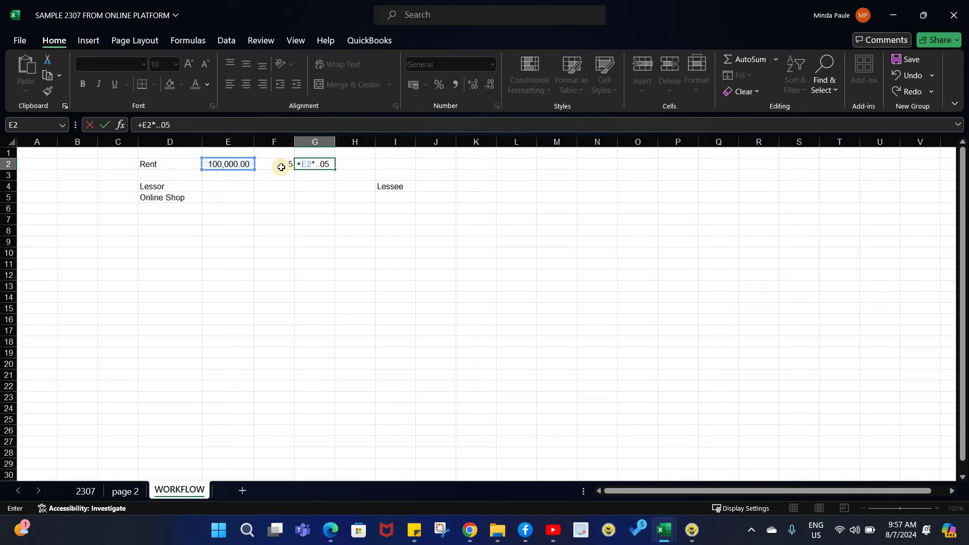
type(".05")
key("Return")
- Enter 95000 in I8, 'Form 2307' in I9 and the 5000 credit in J9
left_click(396, 222)
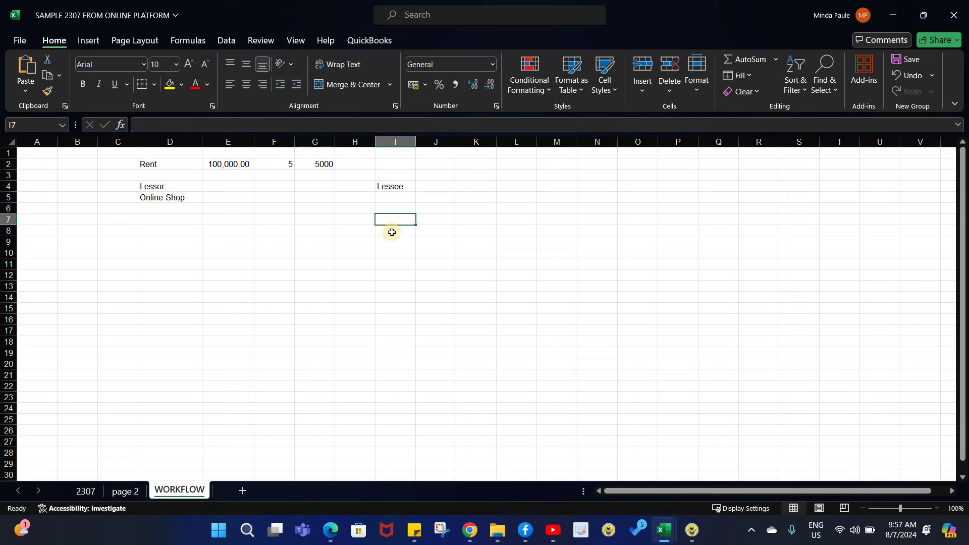
left_click(385, 230)
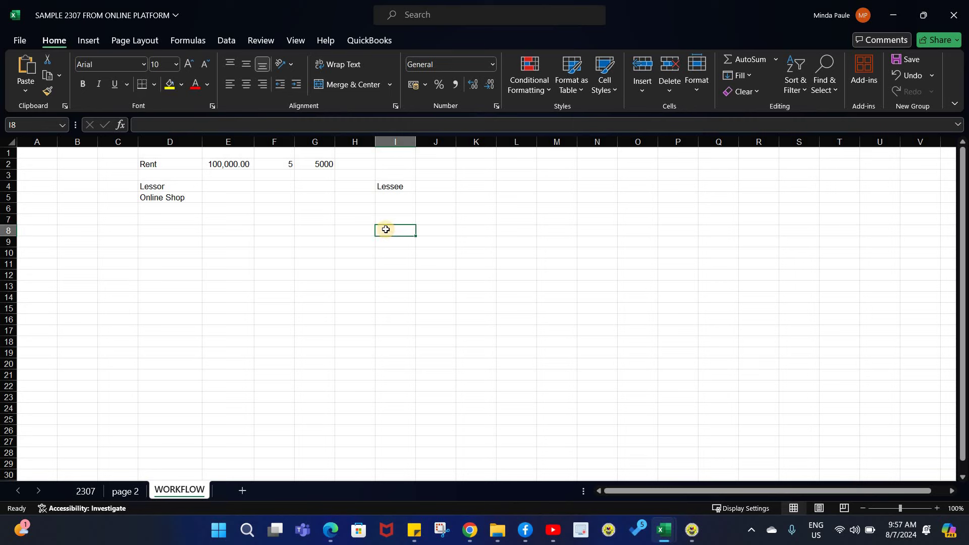
type("95000")
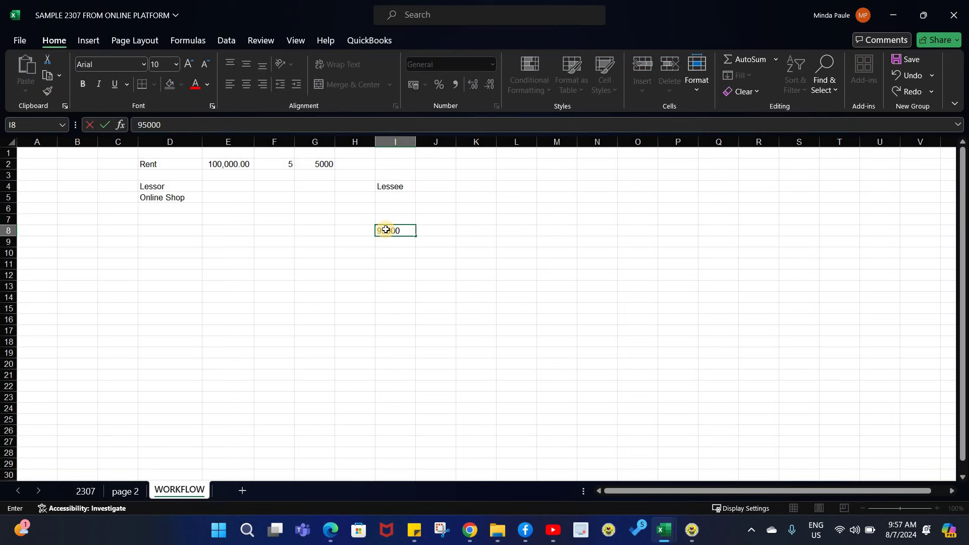
key("Return")
key("Caps_Lock")
type("FO")
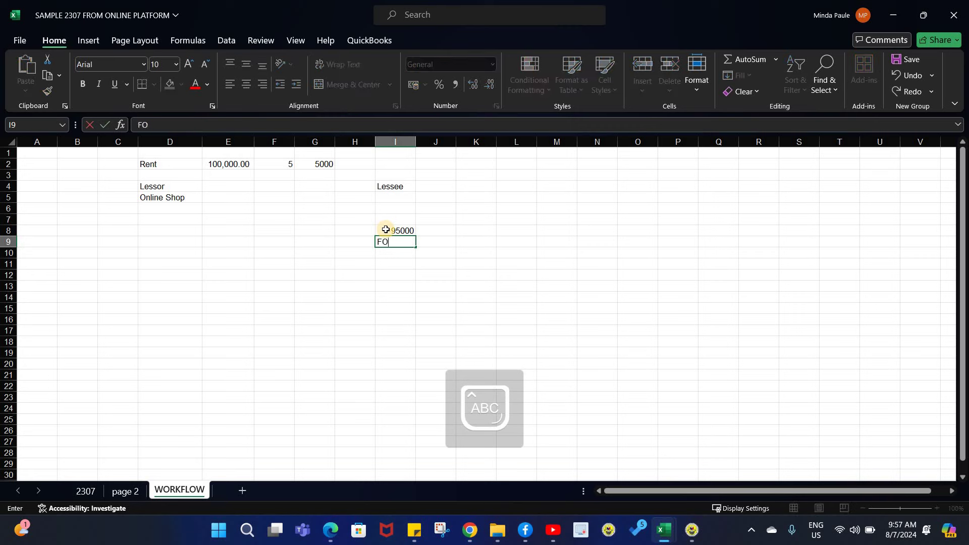
key("BackSpace")
key("Caps_Lock")
type("orm 23")
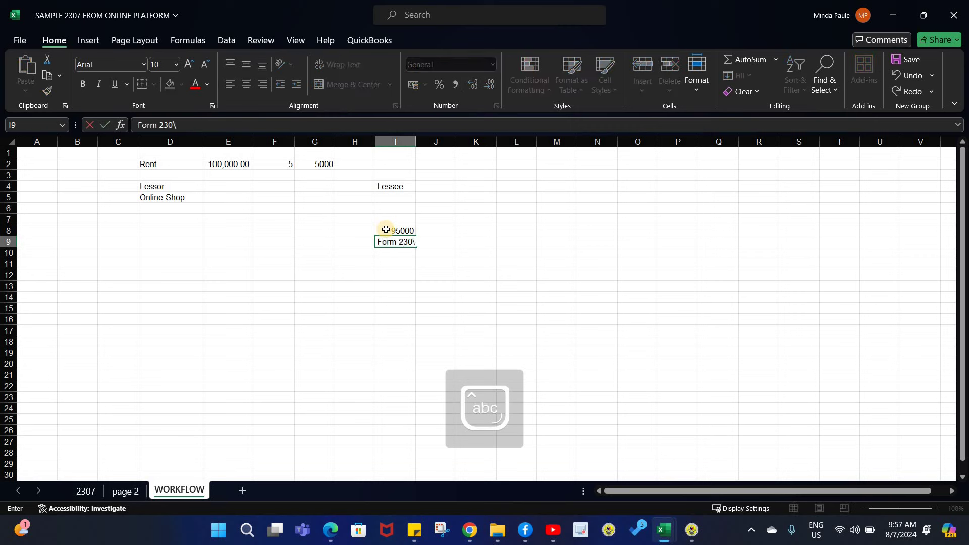
type("0\\")
key("BackSpace")
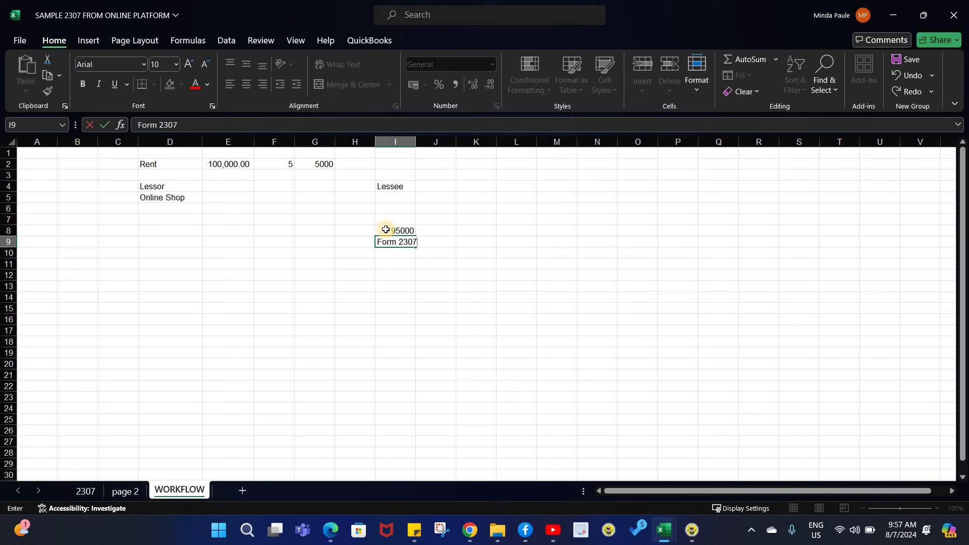
key("Tab")
type("5000")
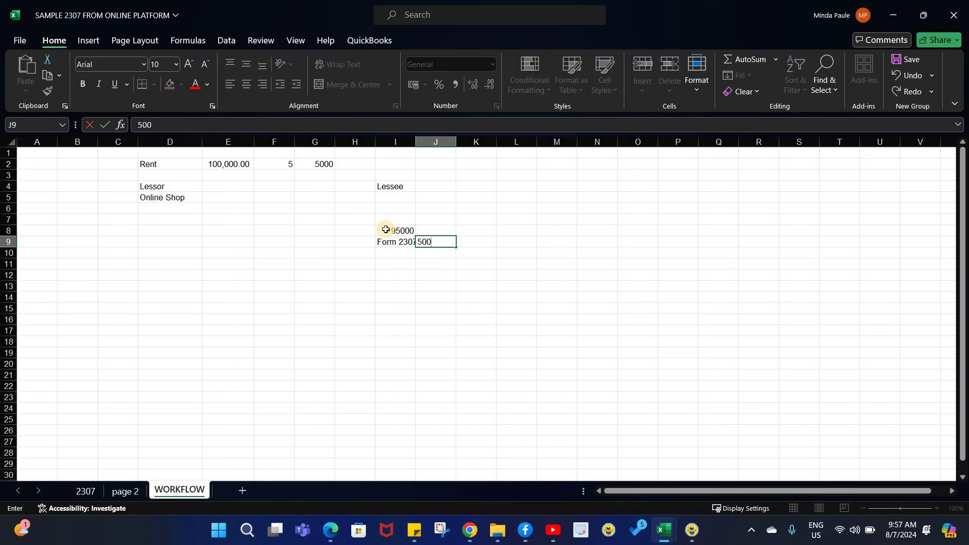
key("Return")
- Format I8 and J9 as Philippine peso accounting and centre the Lessee label
left_click(386, 230)
left_click(421, 84)
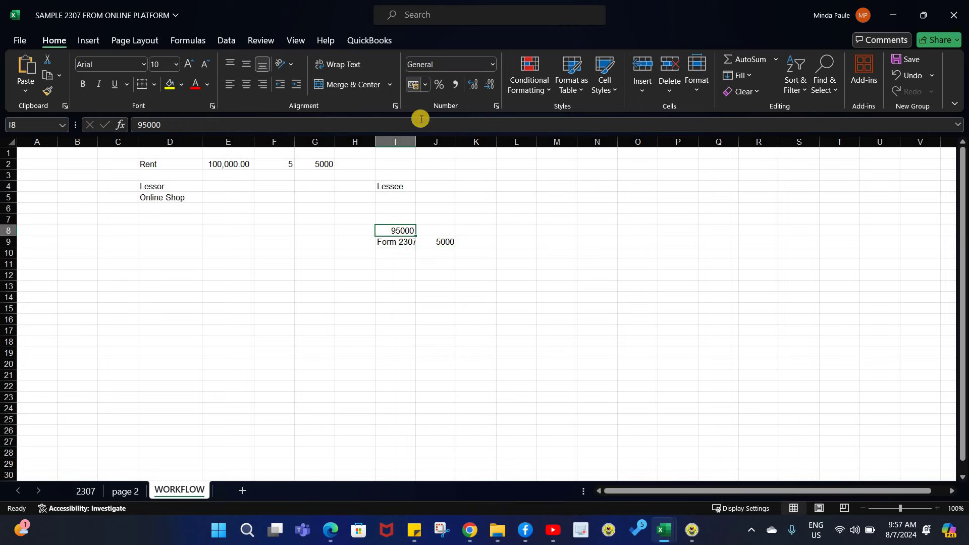
left_click(445, 243)
left_click(423, 85)
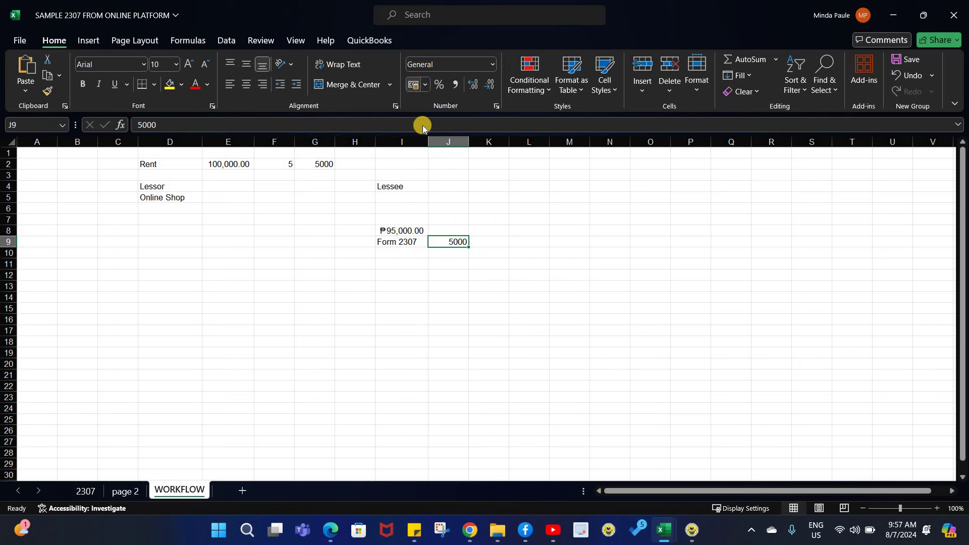
left_click(422, 120)
left_click(395, 185)
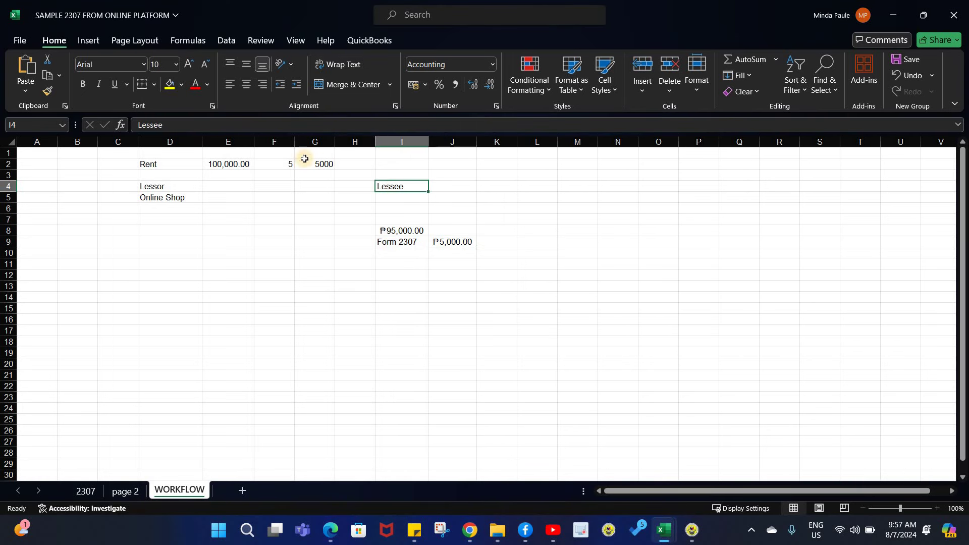
left_click(430, 243)
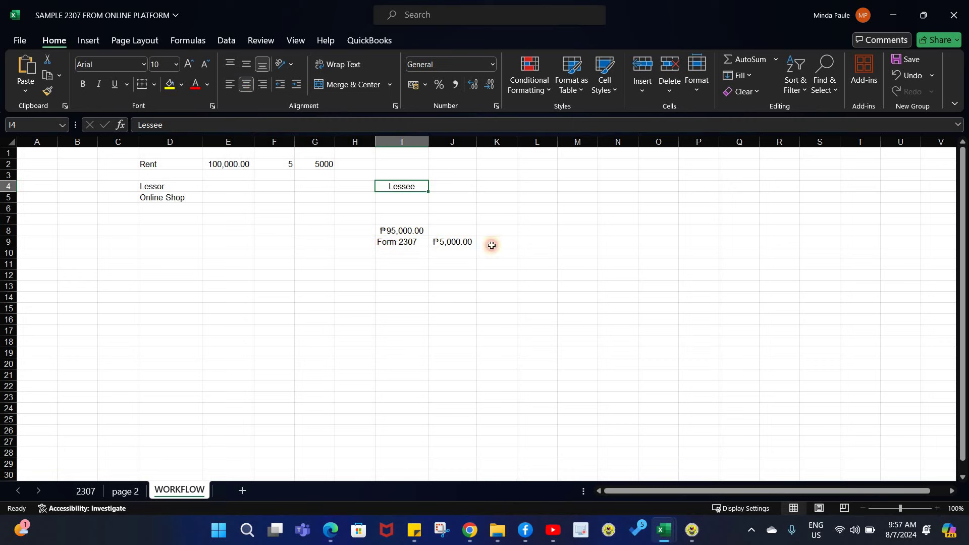
- Enter a '---> BIR' arrow note in K9 beside the credit, ending with a #NAME? result
left_click(498, 242)
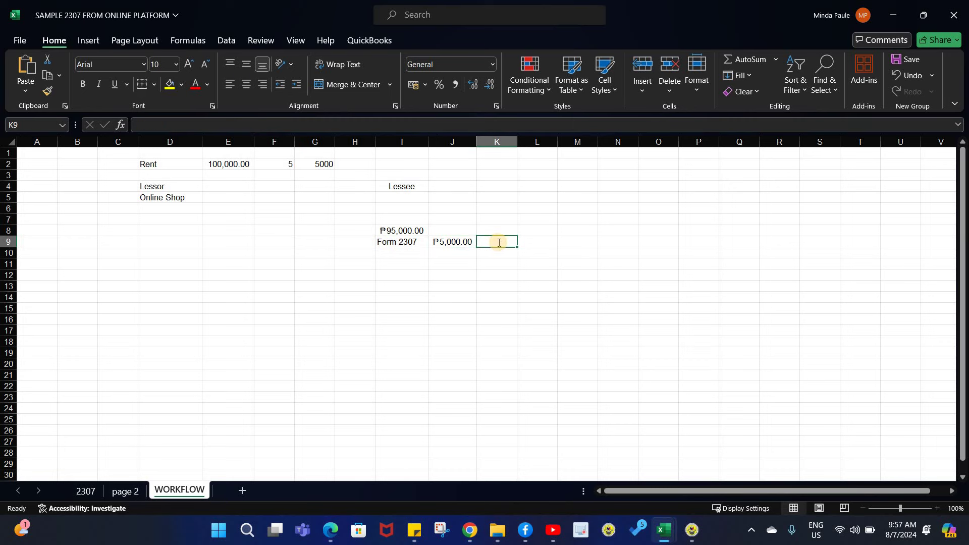
type("--- BIR")
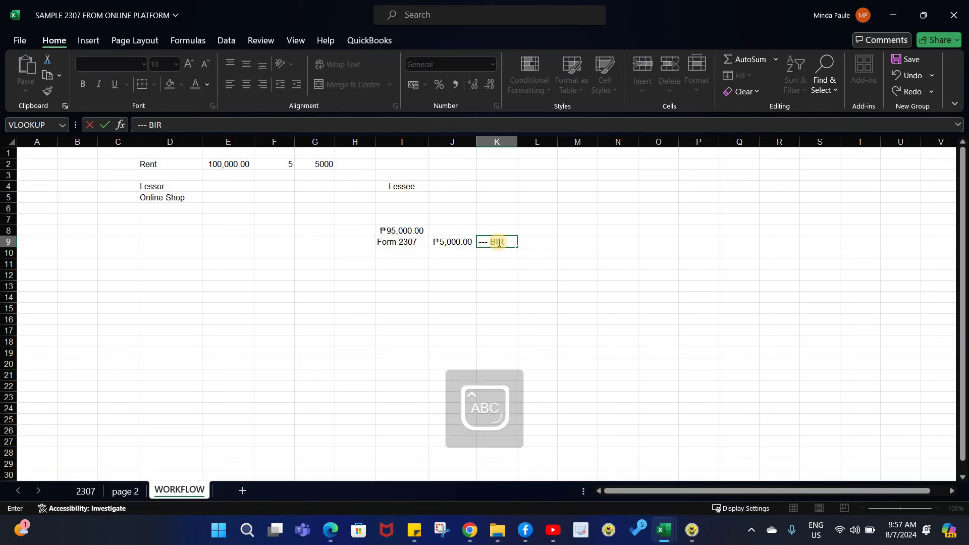
left_click(471, 276)
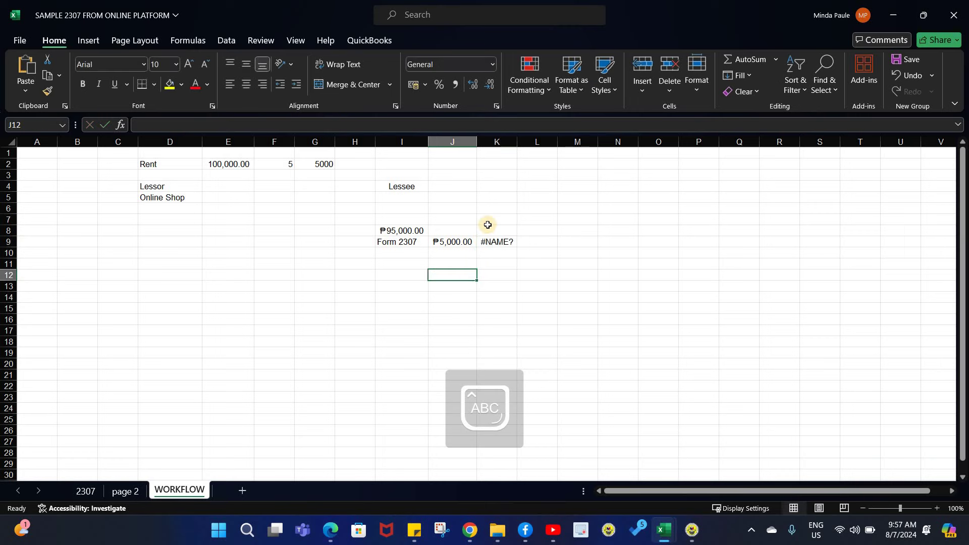
left_click(486, 247)
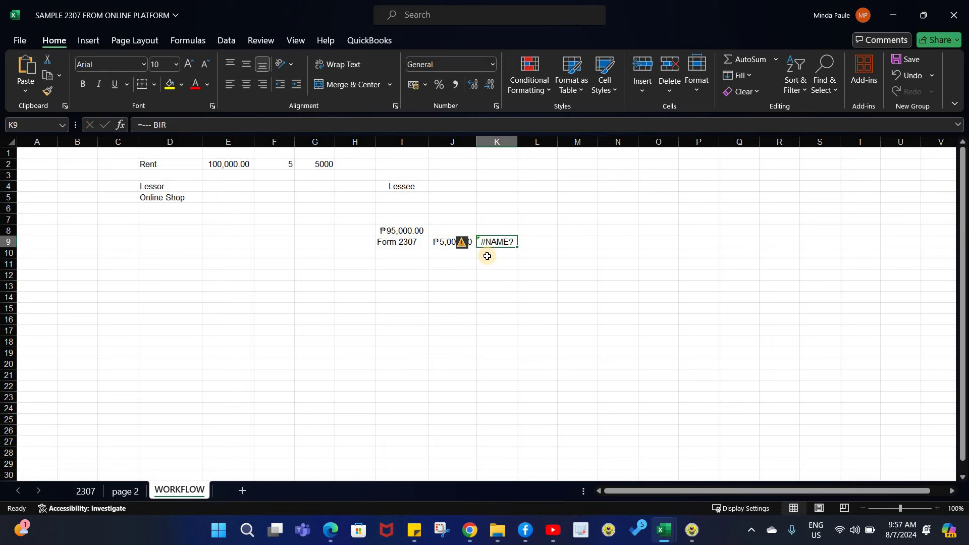
type("---> ")
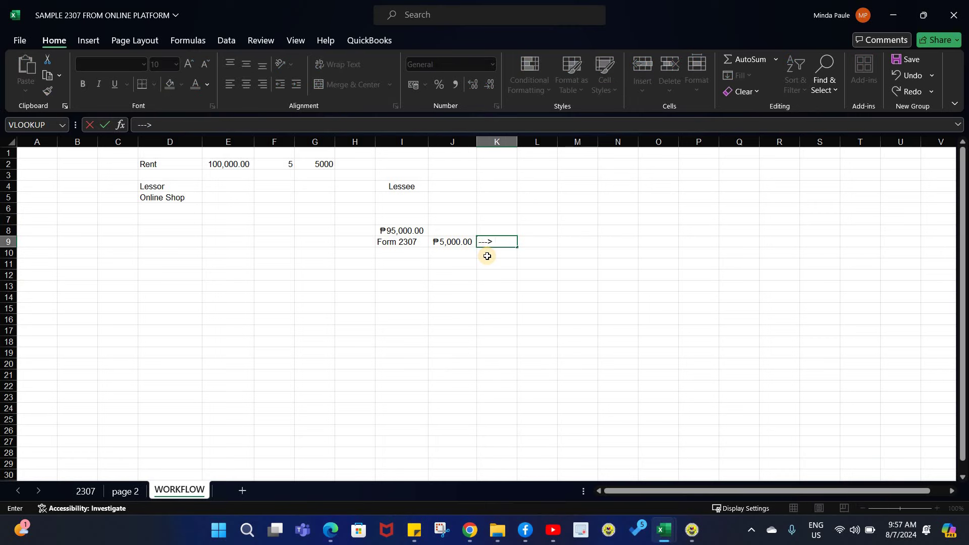
type("B")
key("BackSpace")
type("BIR")
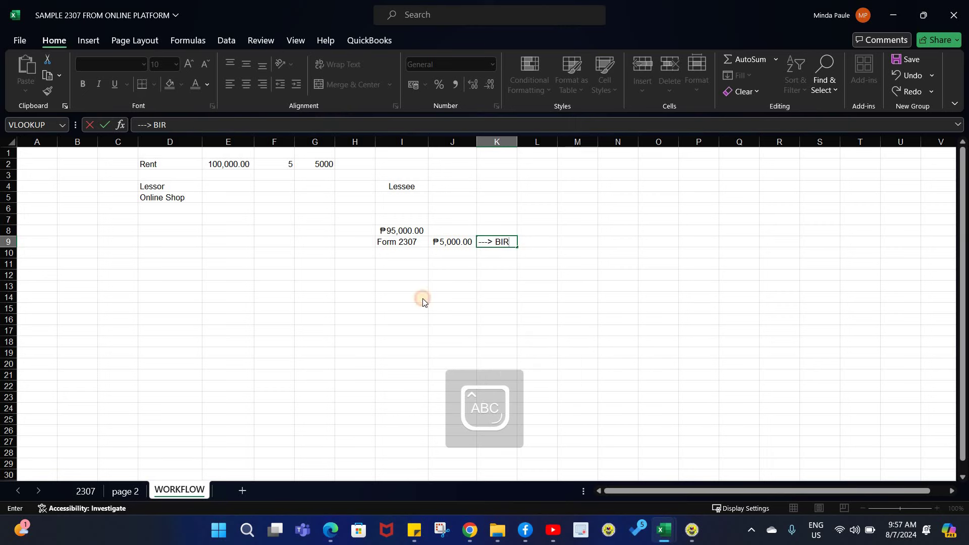
left_click(288, 265)
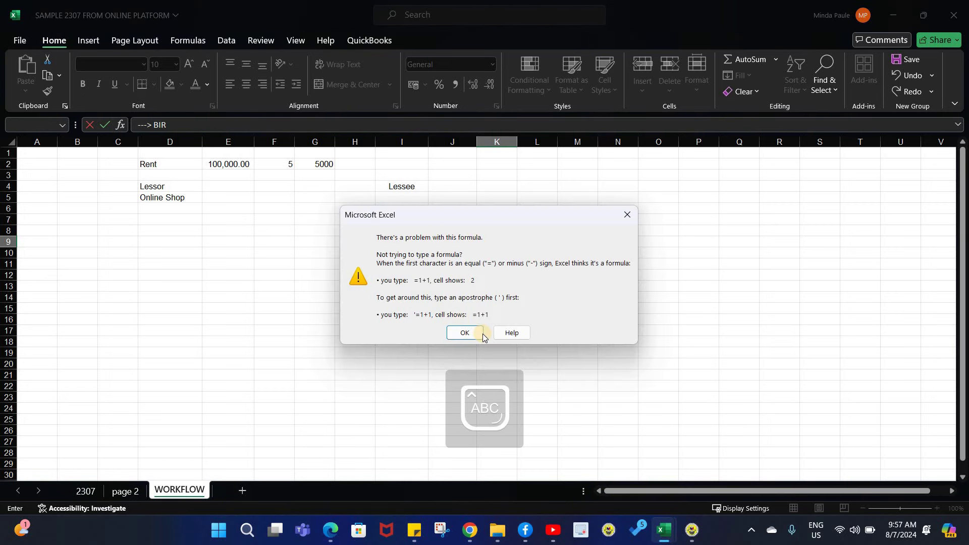
left_click(626, 216)
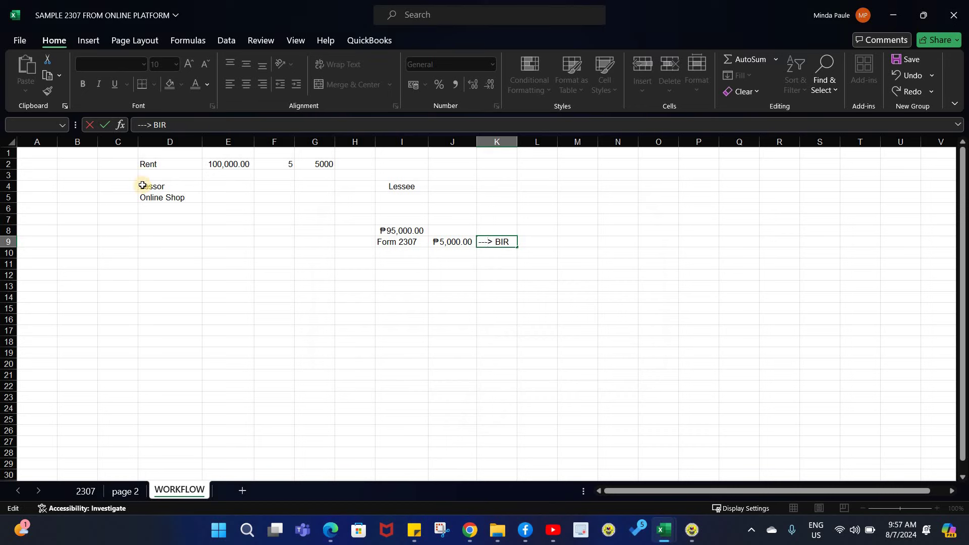
left_click(142, 202)
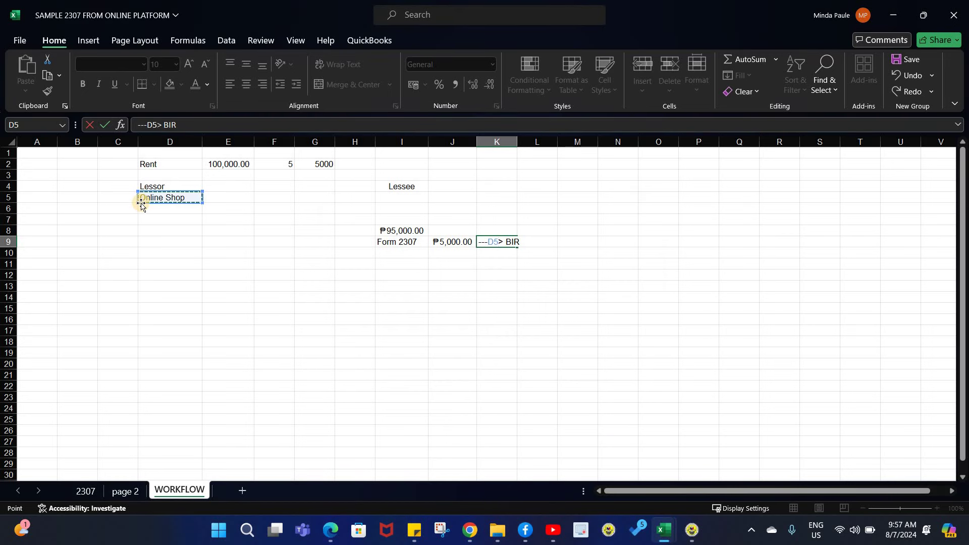
key("Delete")
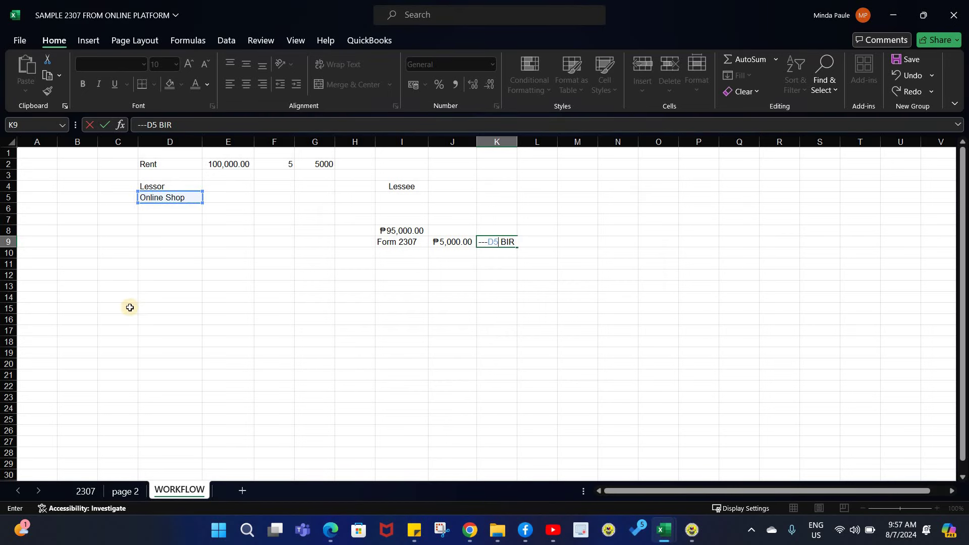
left_click(142, 247)
- Type the label 'Form 1701Q' into D9 under Online Shop
type("f")
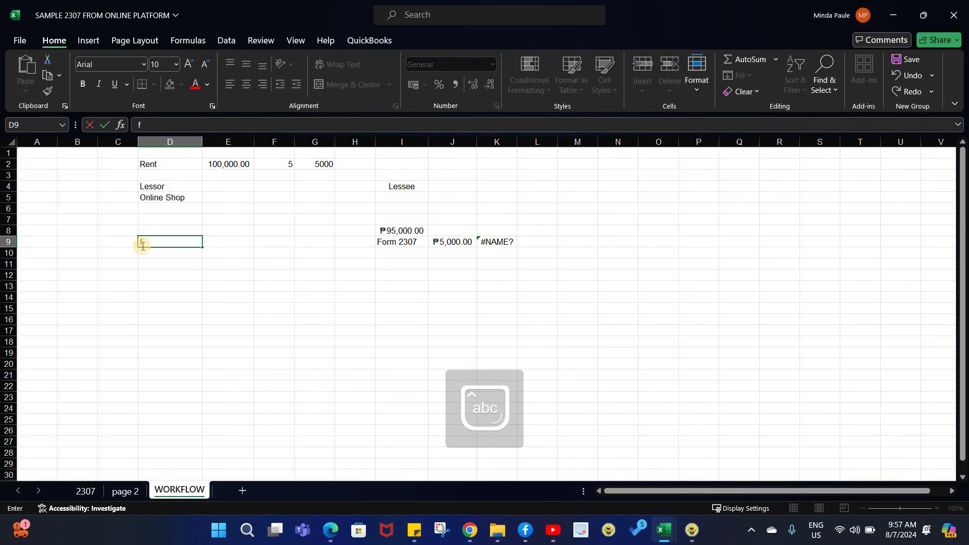
type("or")
key("BackSpace")
key("BackSpace")
key("BackSpace")
key("Caps_Lock")
type("F")
key("Caps_Lock")
type("orm 1701")
key("Caps_Lock")
type("Q")
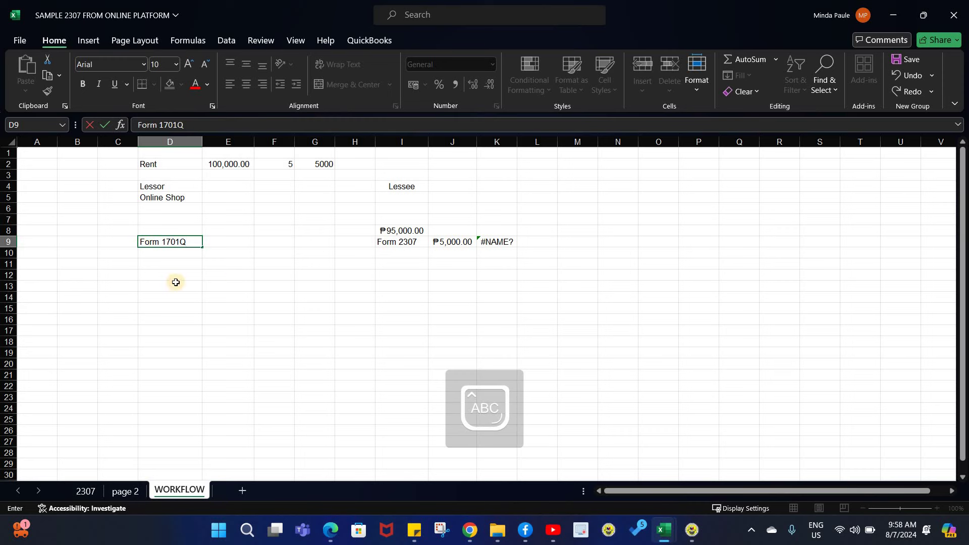
left_click(182, 296)
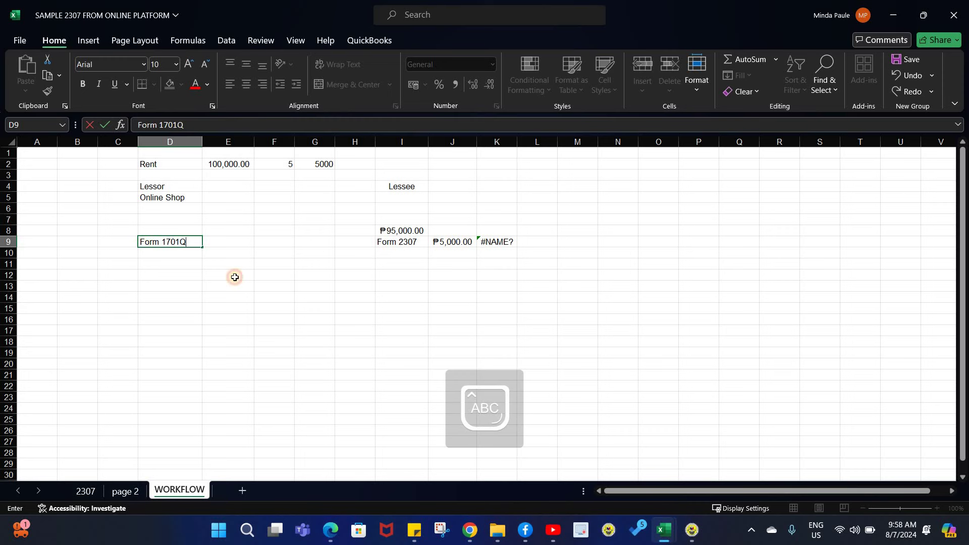
left_click(236, 246)
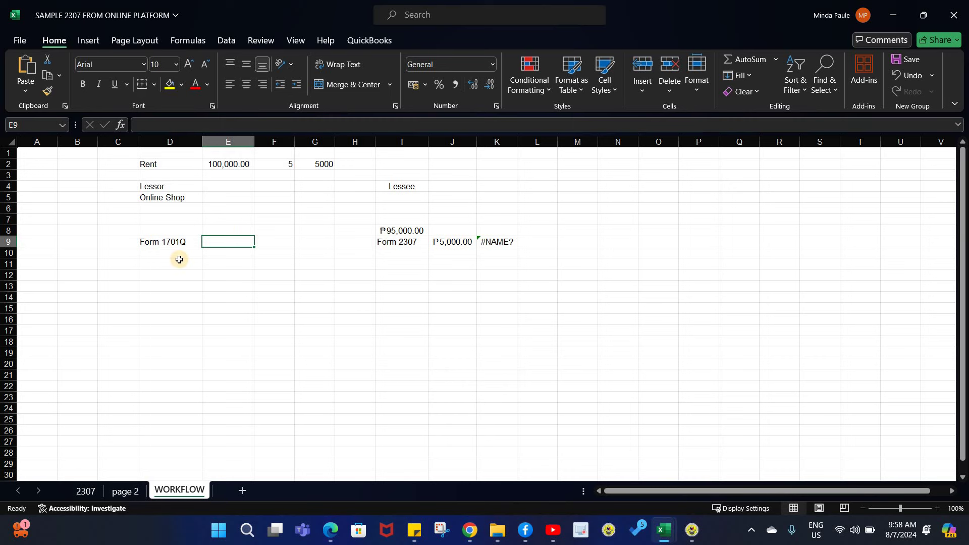
- Enter 'TAX DUE' in D11 with ₱50,000.00 in peso accounting format in F11
left_click(165, 266)
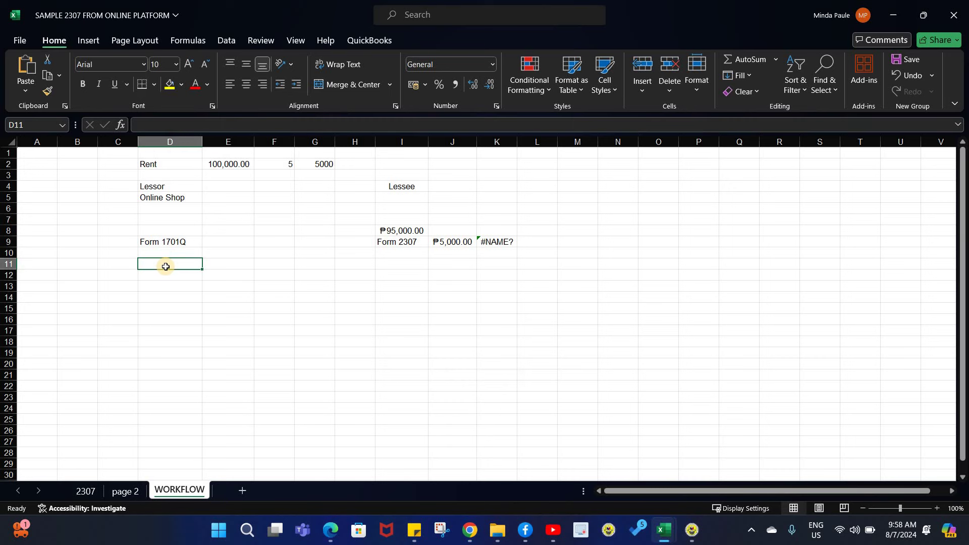
type("TA")
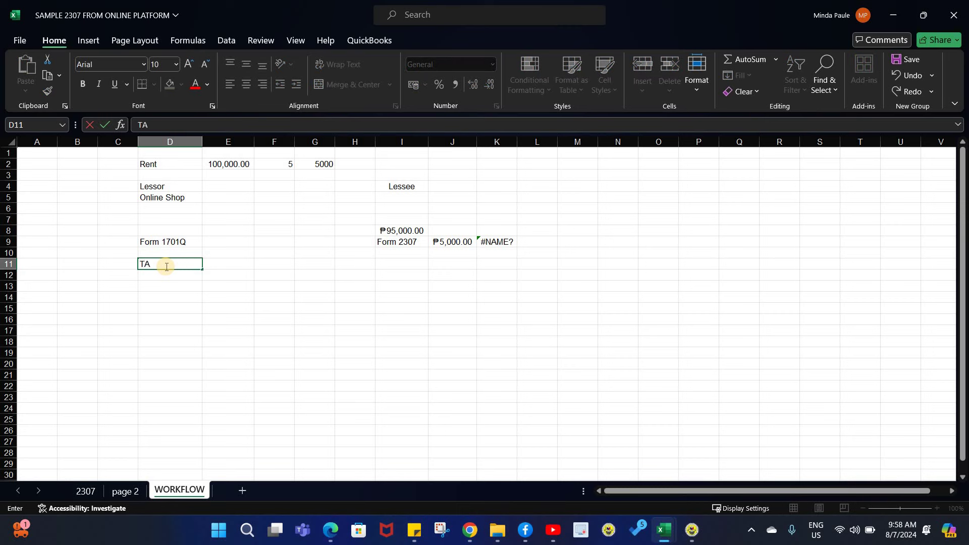
type("X DU")
key("Tab")
key("Tab")
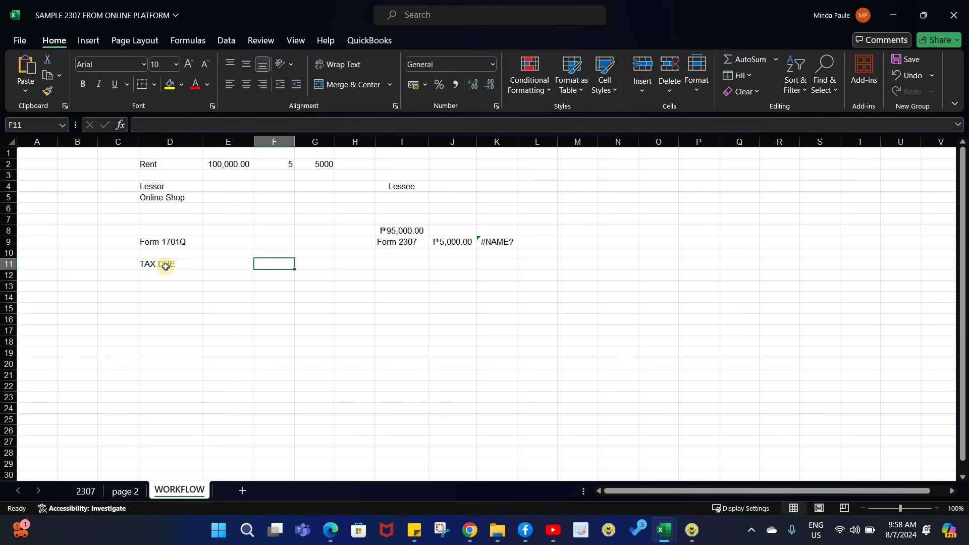
type("50000")
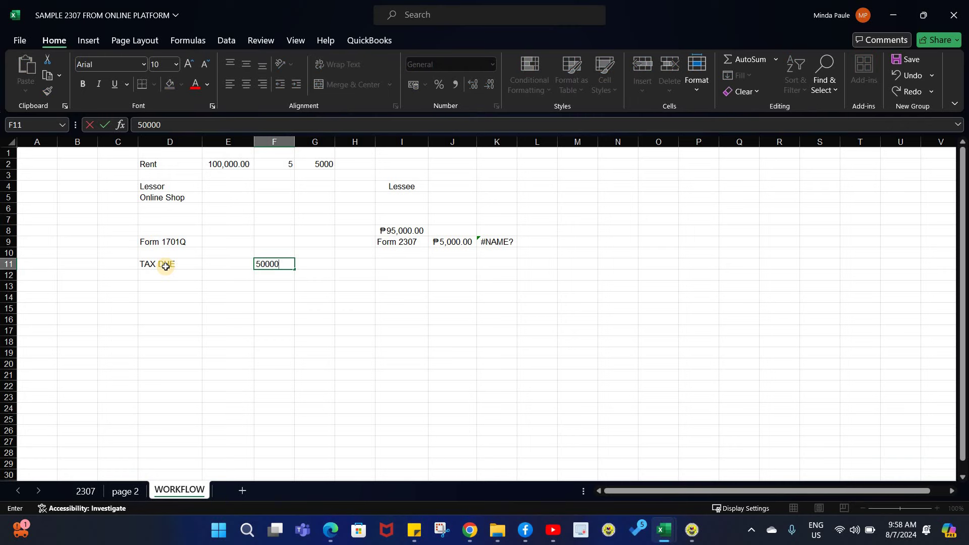
key("Return")
key("Up")
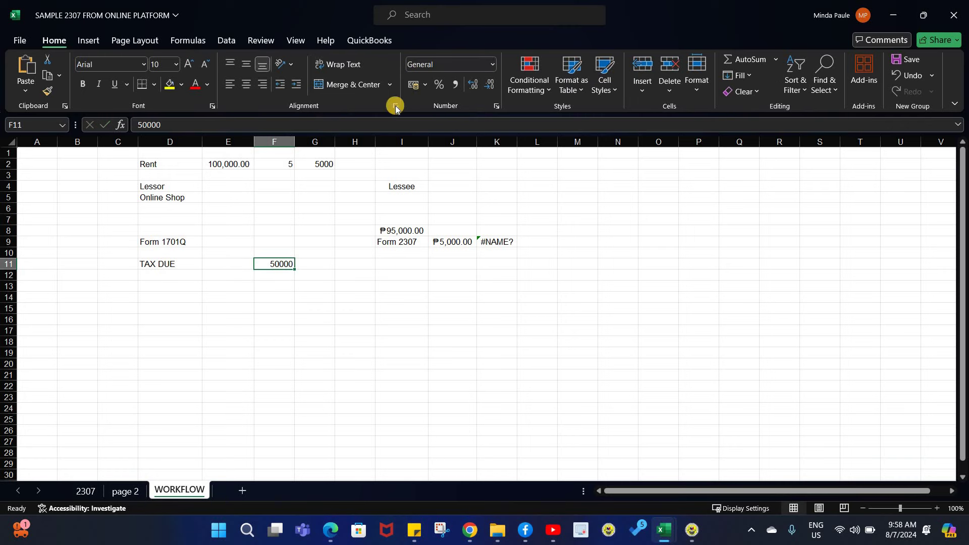
left_click(424, 86)
left_click(410, 120)
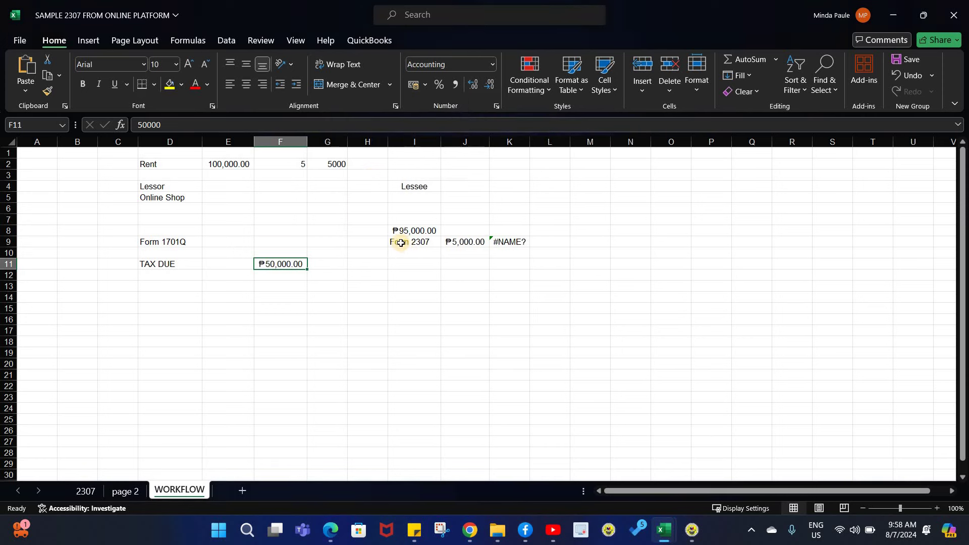
left_click(400, 243)
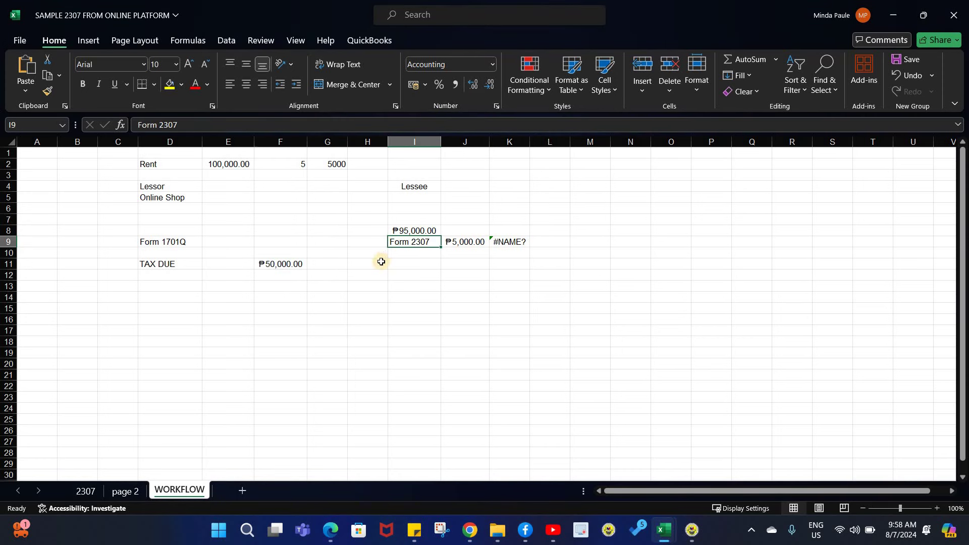
- Enter 'FORM 2307' in D12 with ₱5,000.00 in peso accounting format in F12
left_click(152, 278)
type("F")
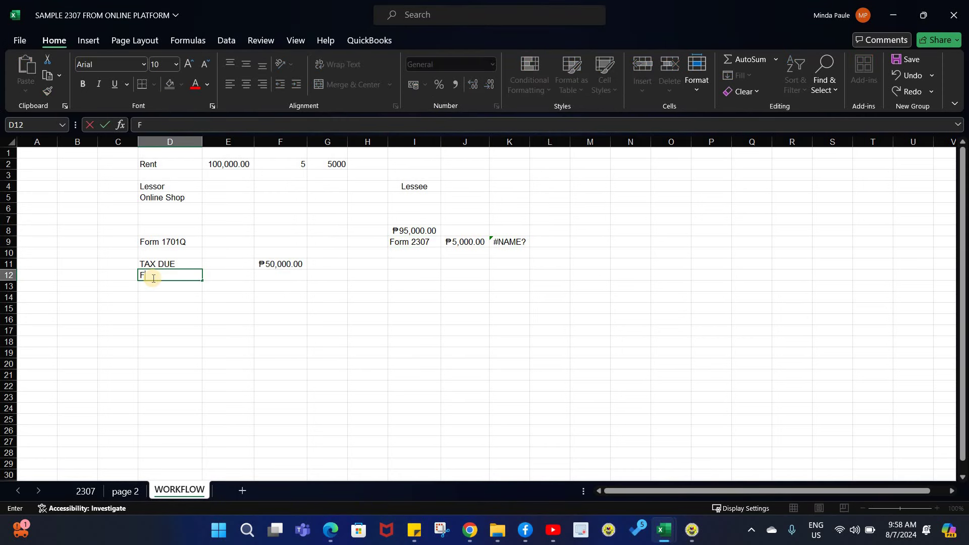
type("ORM 2307")
left_click(273, 273)
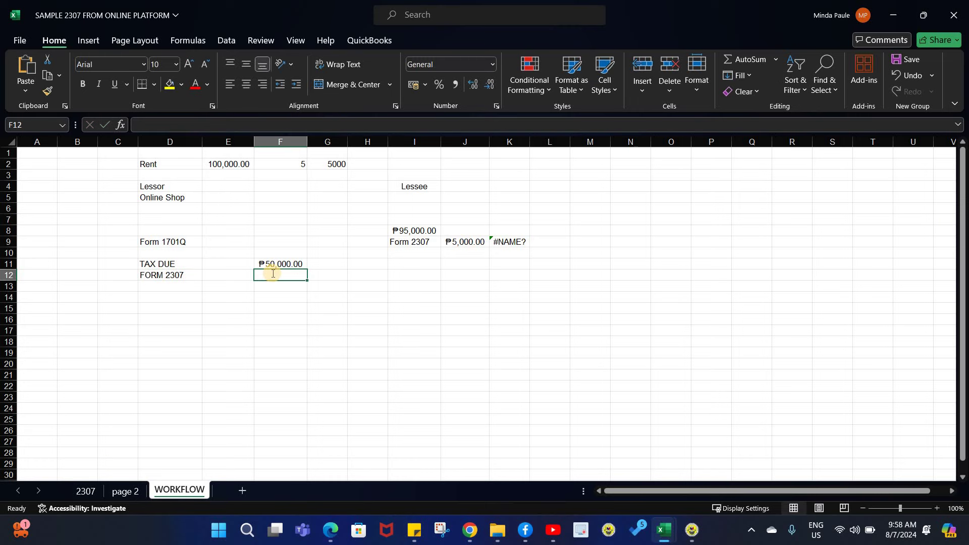
type("5000")
key("Return")
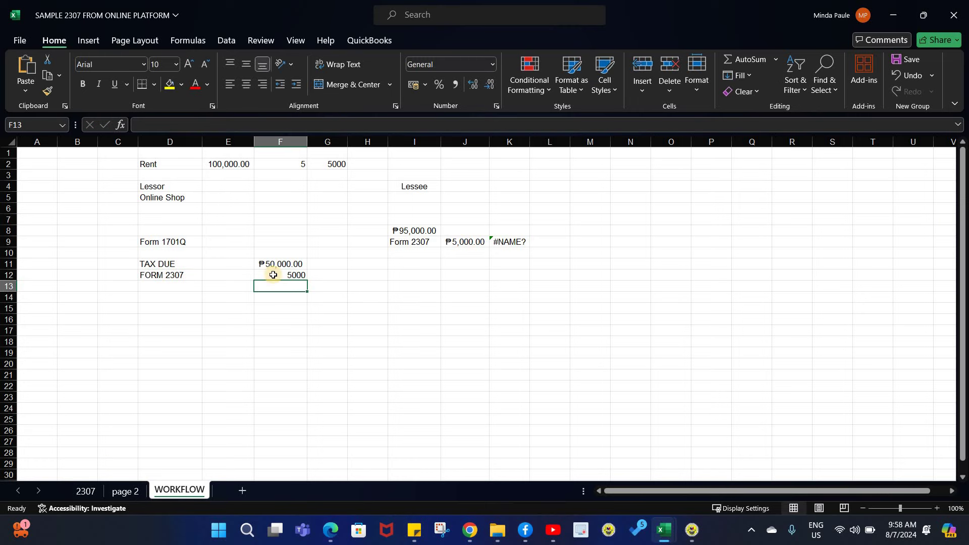
key("Up")
left_click(424, 85)
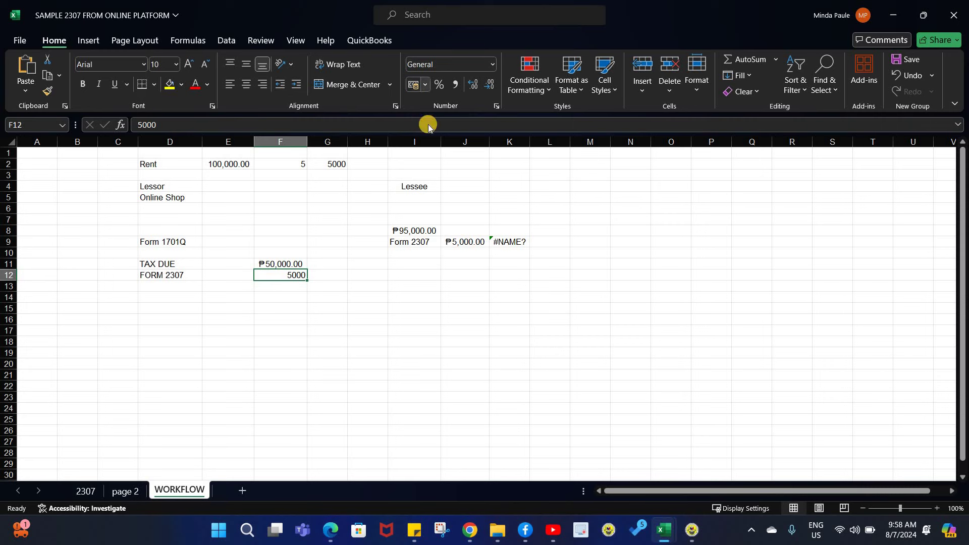
left_click(424, 124)
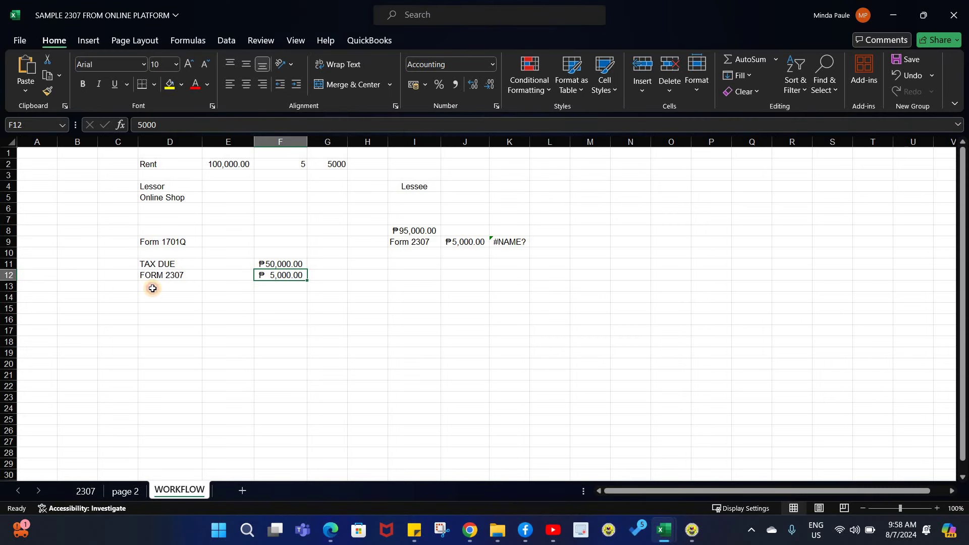
- Enter 'TOTAL TO PAY BIR' in D13 and formula +F11-F12 in F13
left_click(152, 289)
type("TOTAL")
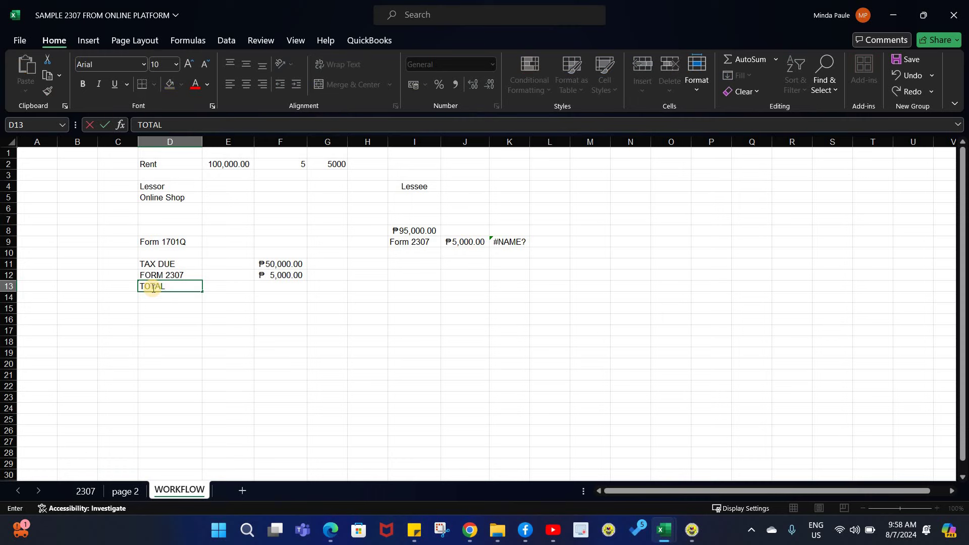
type(" TO PAY BIR")
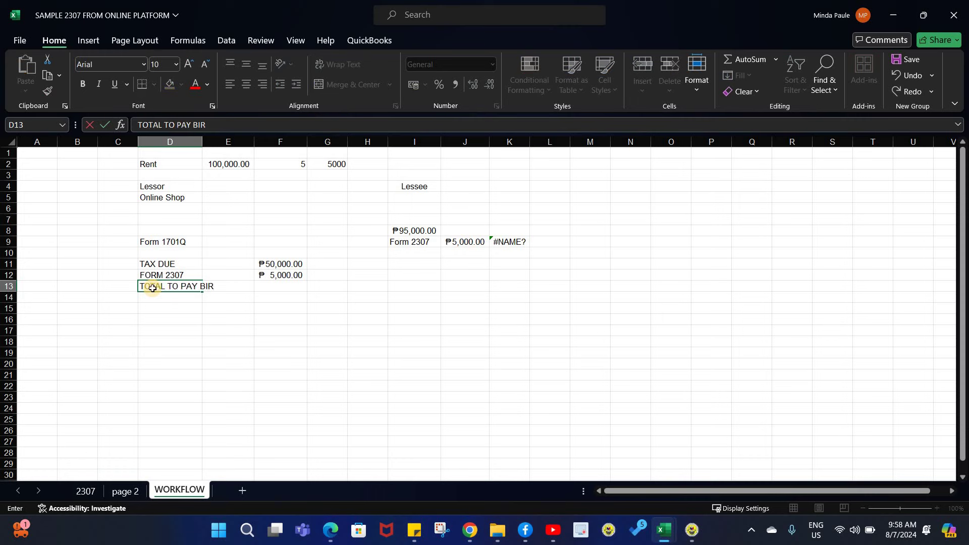
key("Tab")
key("Tab")
type("+")
key("Up")
key("Up")
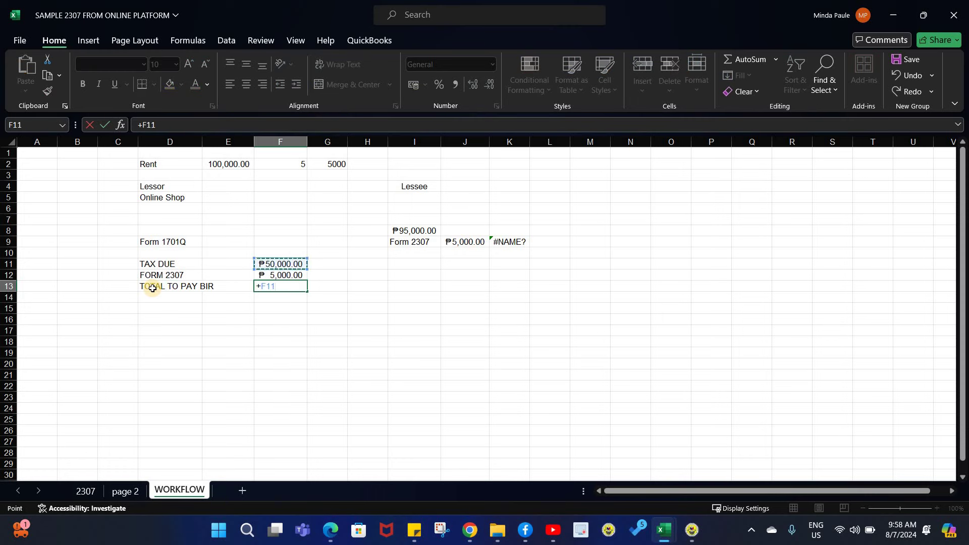
type("-")
key("Up")
key("Return")
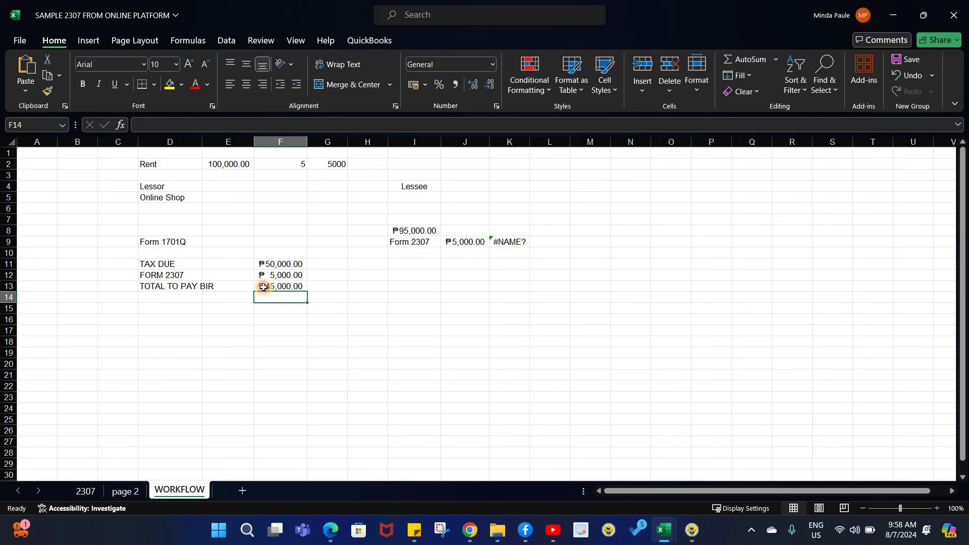
- Add a bottom border under the D13:F13 total row
key("Up")
key("Left")
key("Left")
key("shift+Right")
key("shift+Right")
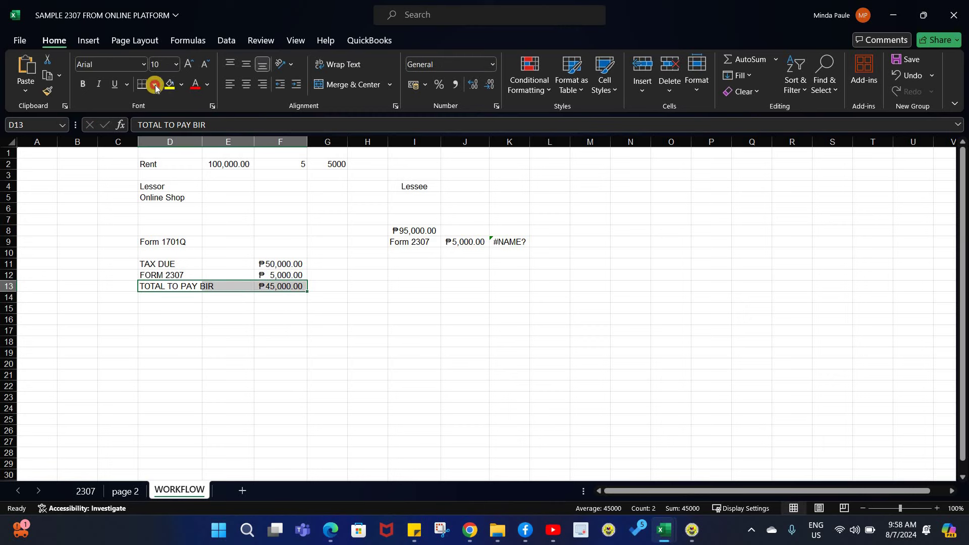
left_click(154, 86)
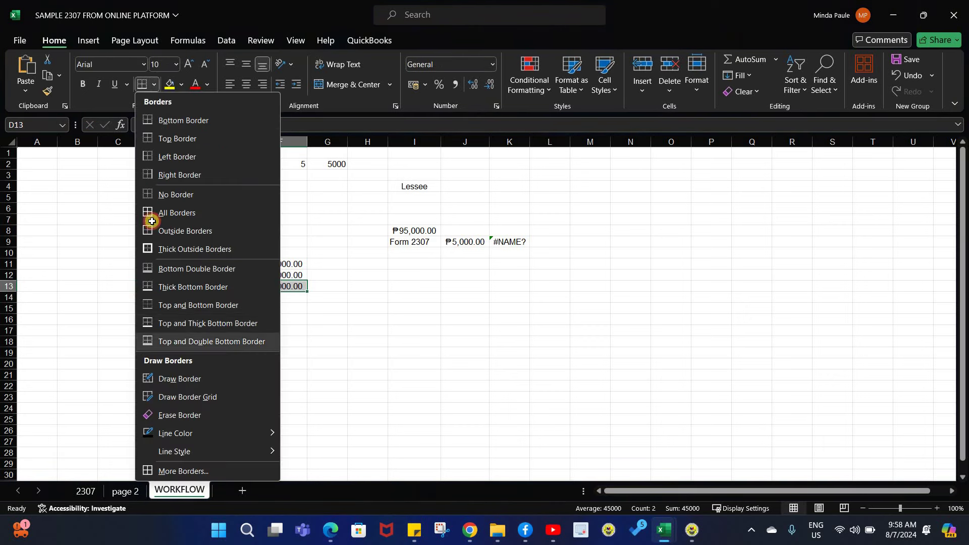
left_click(152, 221)
left_click(145, 201)
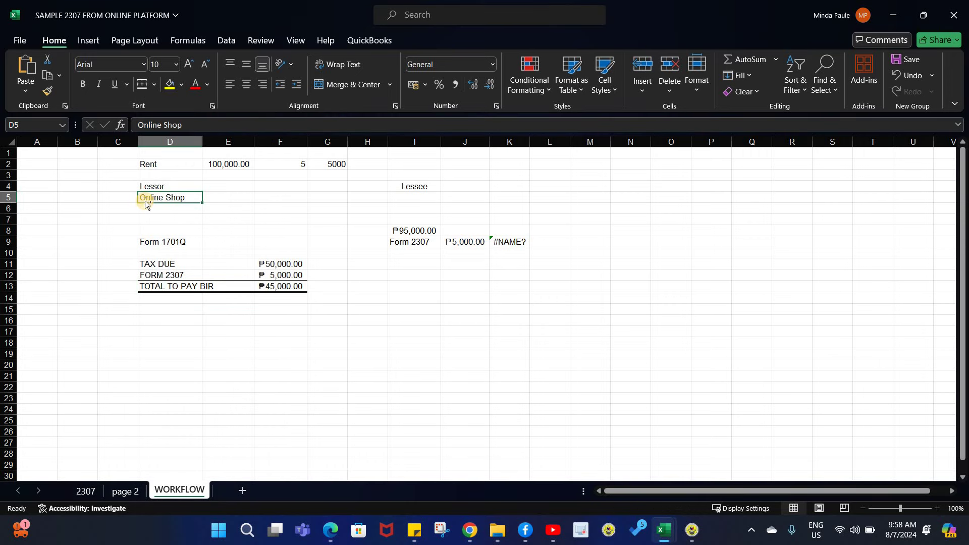
- Copy the Online Shop label into cell D17
key("ctrl+c")
key("Down")
key("Down")
key("Down")
key("Down")
key("Down")
key("Down")
key("Down")
key("Down")
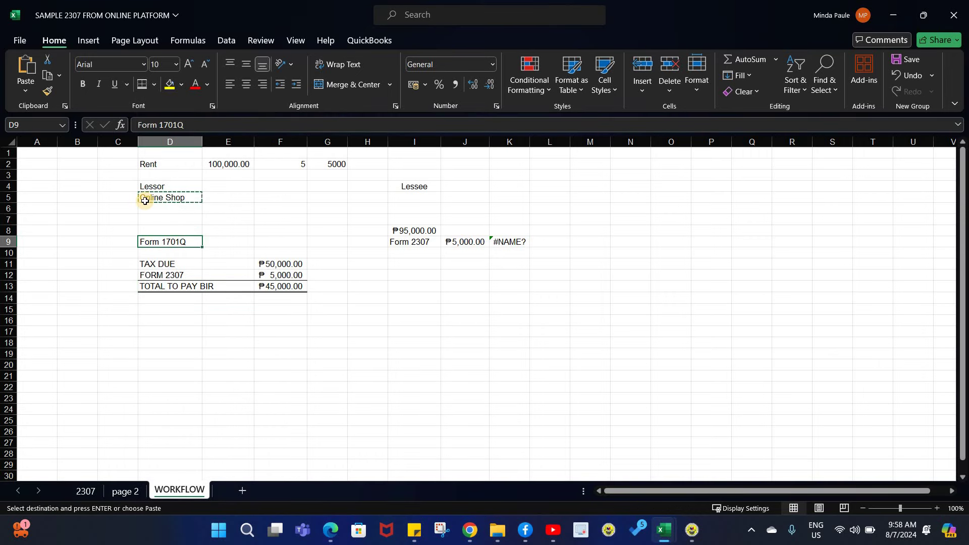
key("Down")
key("Down")
key("Down")
key("Down")
key("Down")
key("Up")
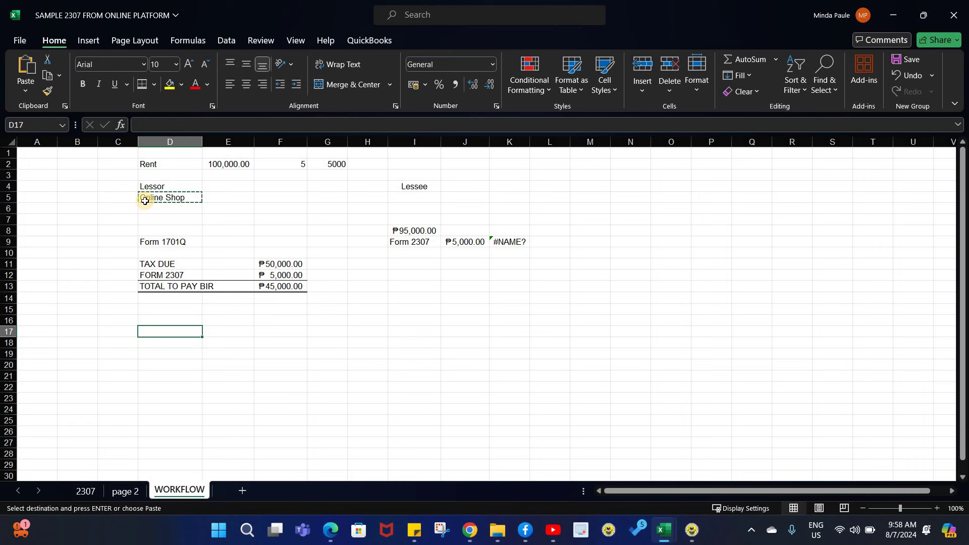
key("ctrl+v")
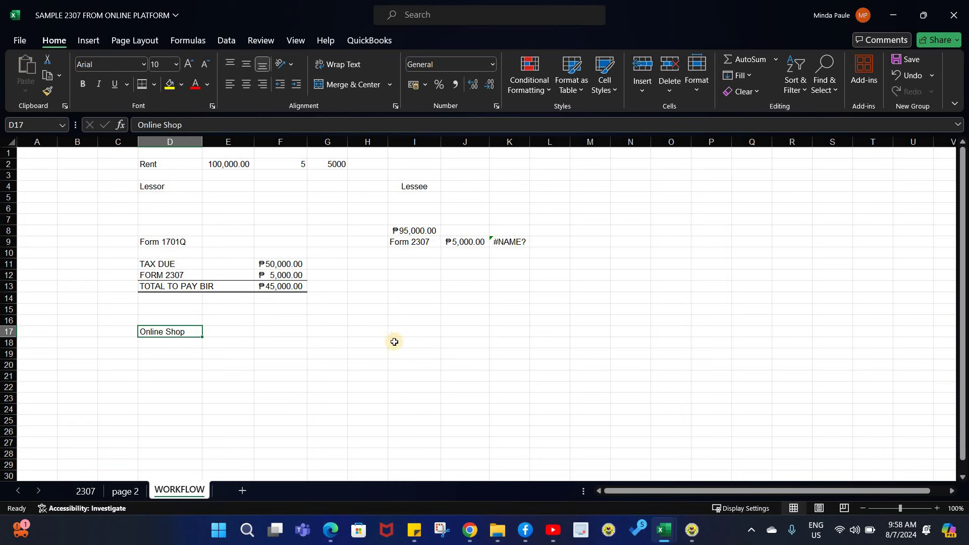
key("Right")
- Enter 'Online Seller' in I19 under the Lessee column
left_click(407, 352)
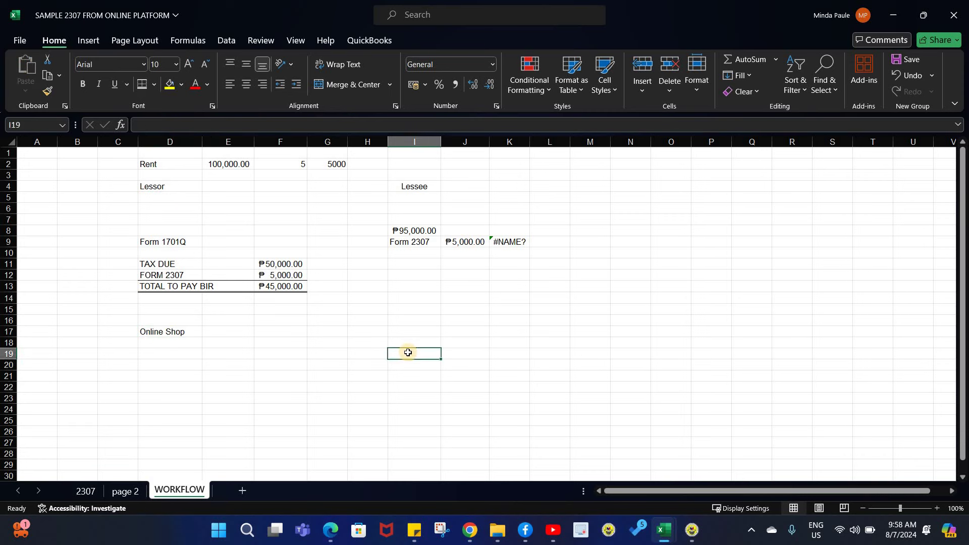
type("o")
key("BackSpace")
type("On")
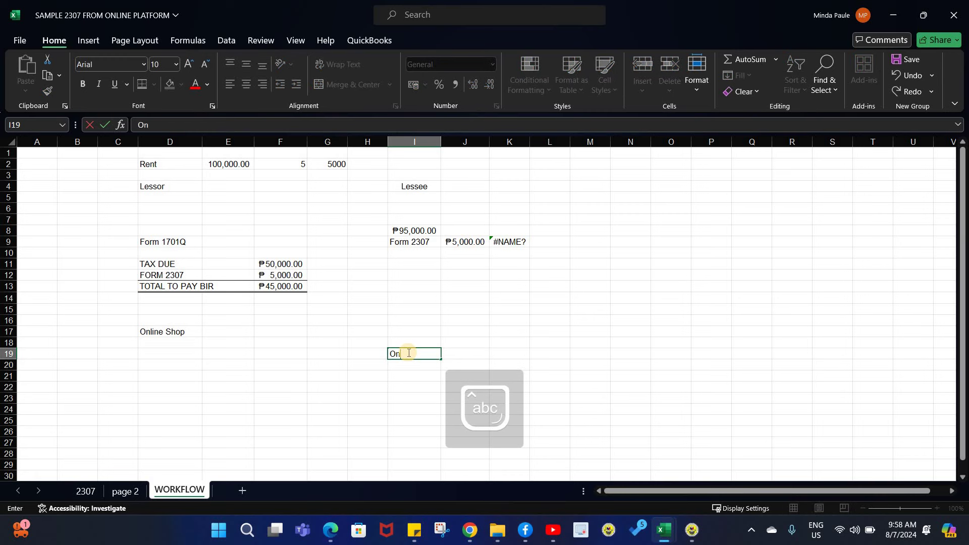
type("line Seller")
key("Return")
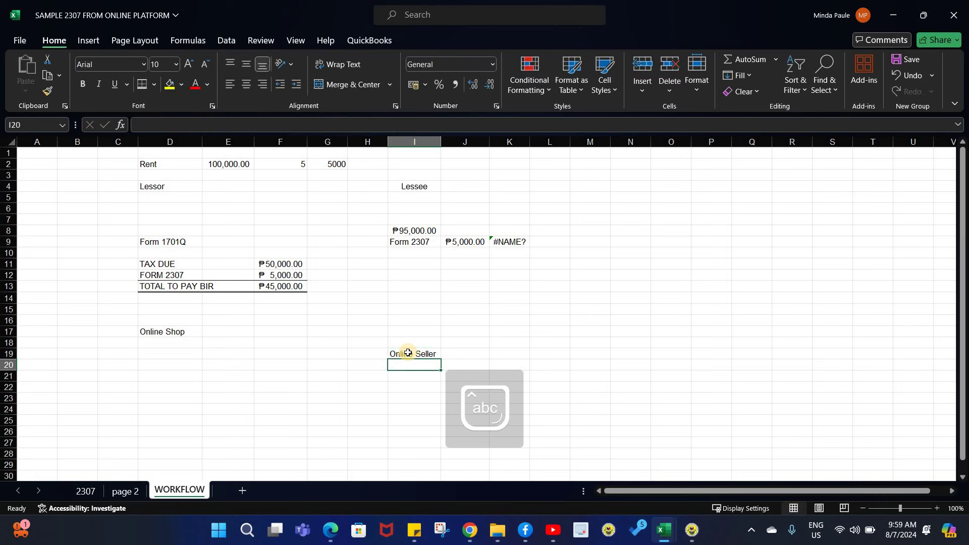
- Enter 'Platform' in D19, correcting the typo
key("Up")
key("Left")
key("Left")
key("Left")
key("Left")
key("Left")
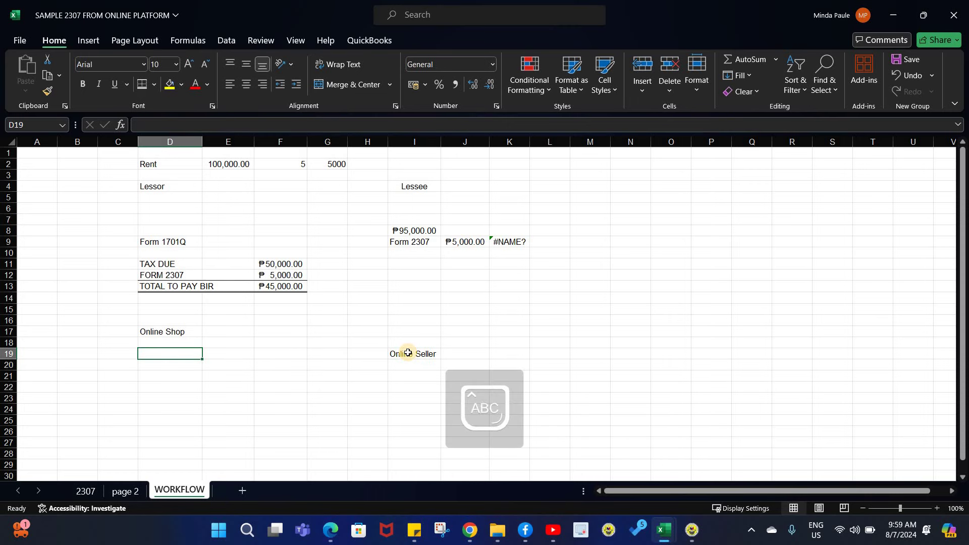
type("Platform")
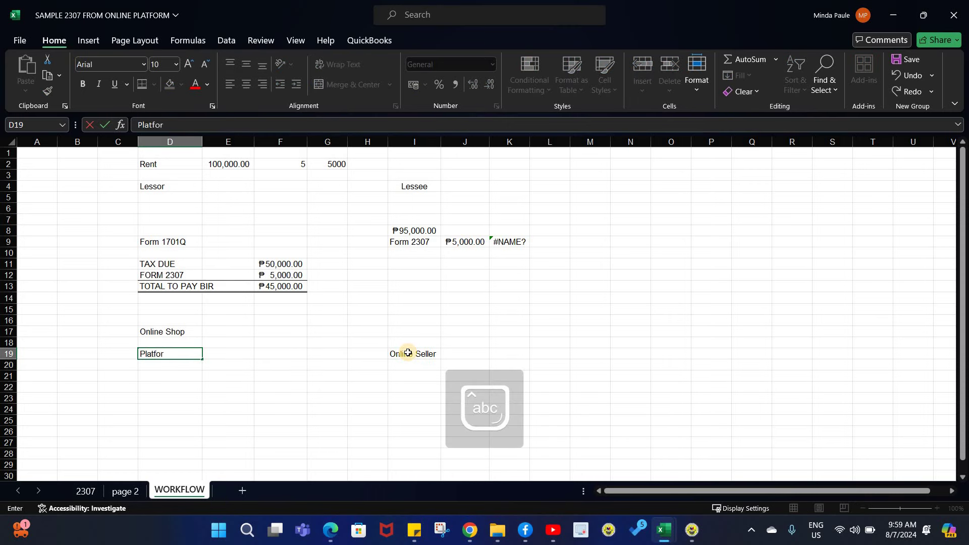
key("Return")
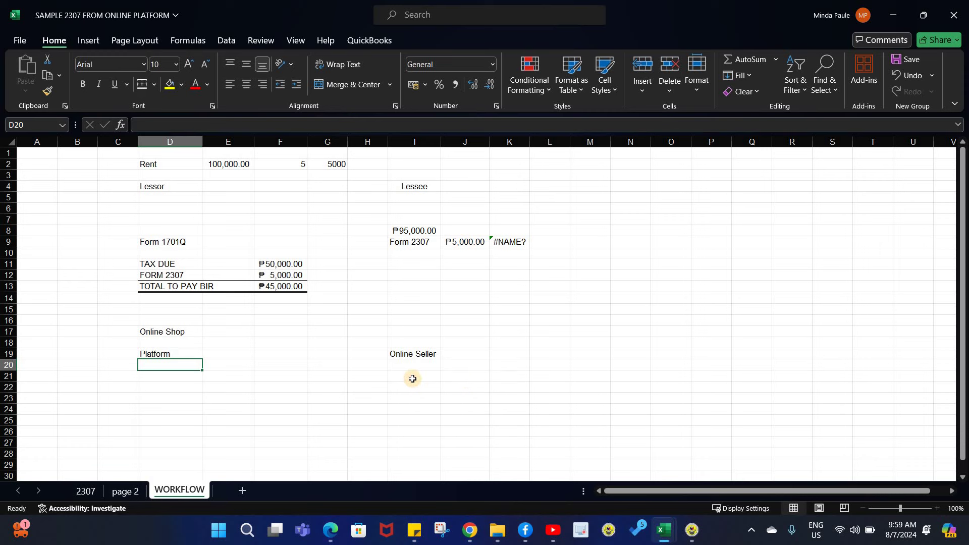
left_click(413, 377)
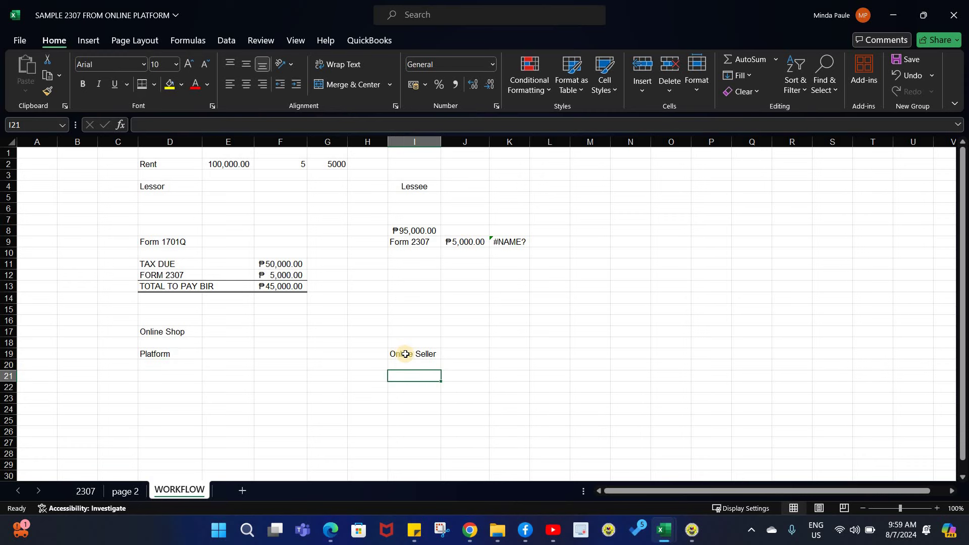
left_click(420, 356)
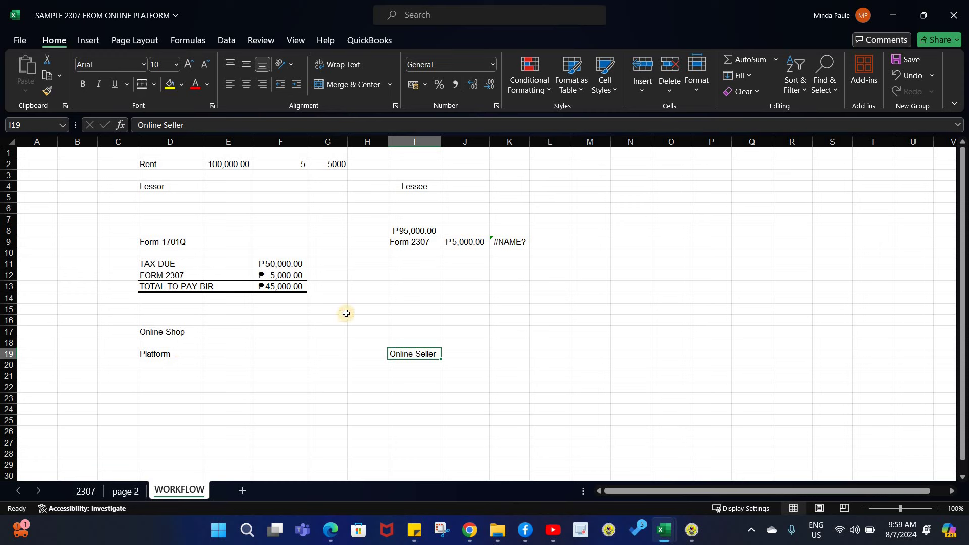
- Enter the 'Cash to settle' label in D21 with 30000 in F21
left_click(173, 380)
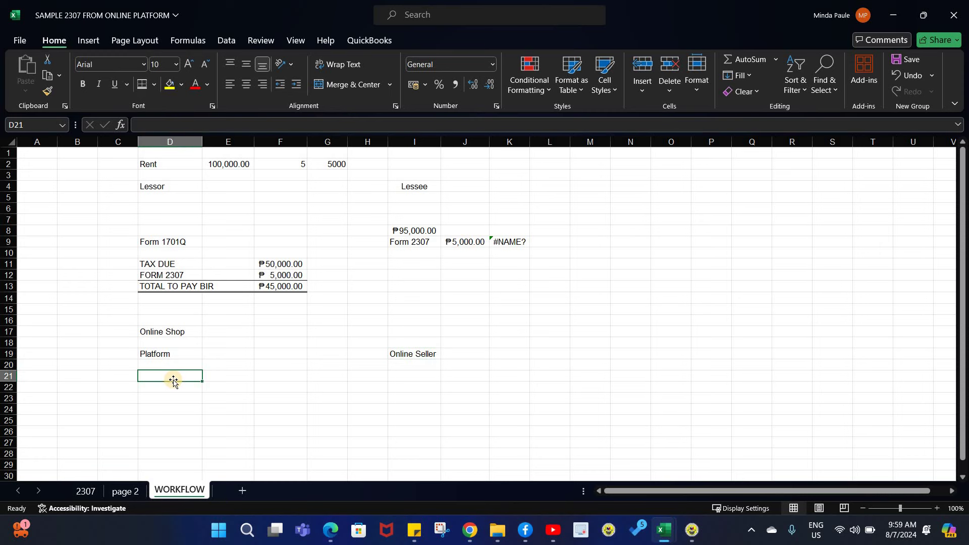
type("Cash")
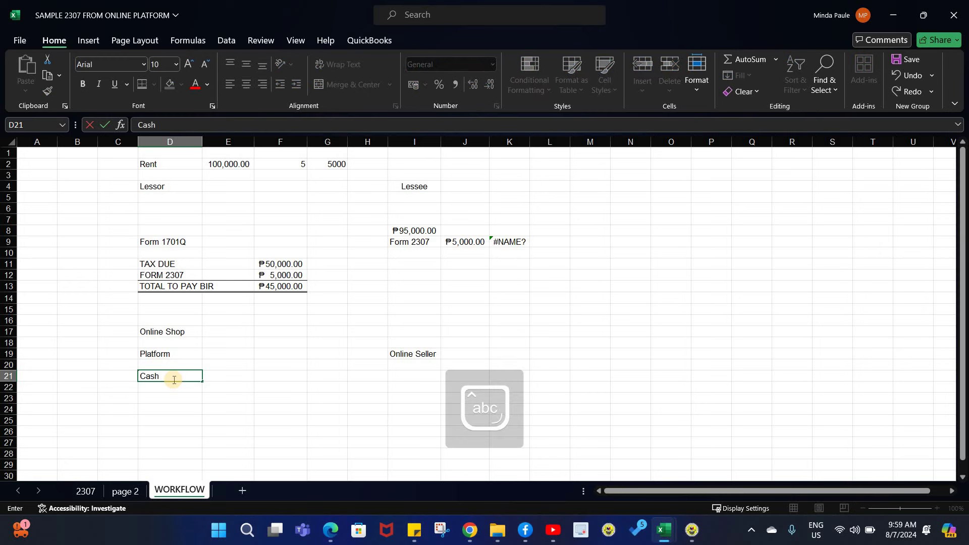
type(" to sel")
type("tle")
key("Tab")
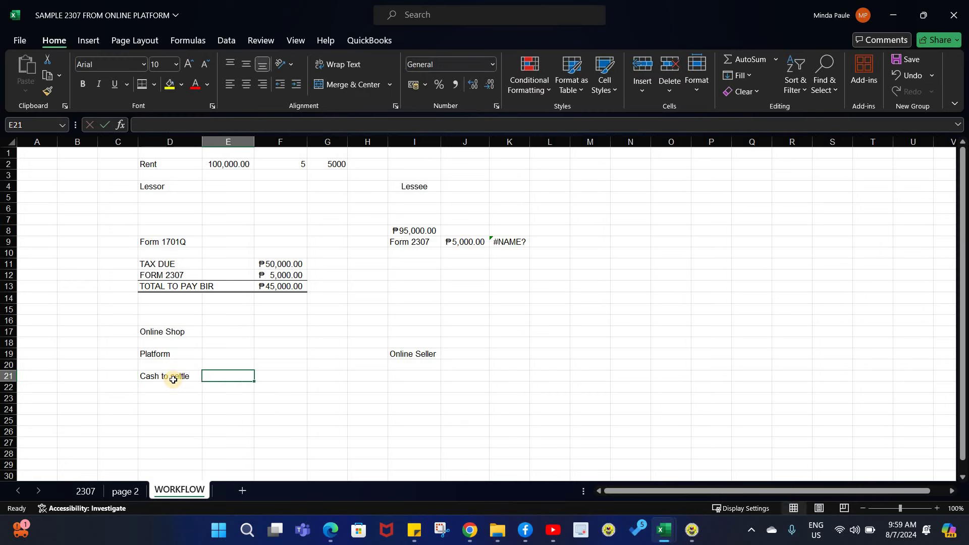
key("Tab")
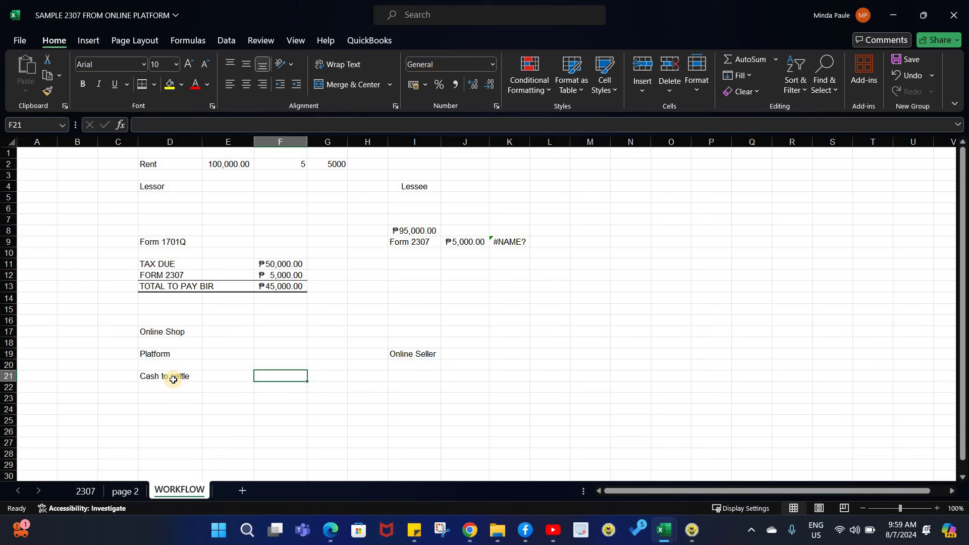
key("Left")
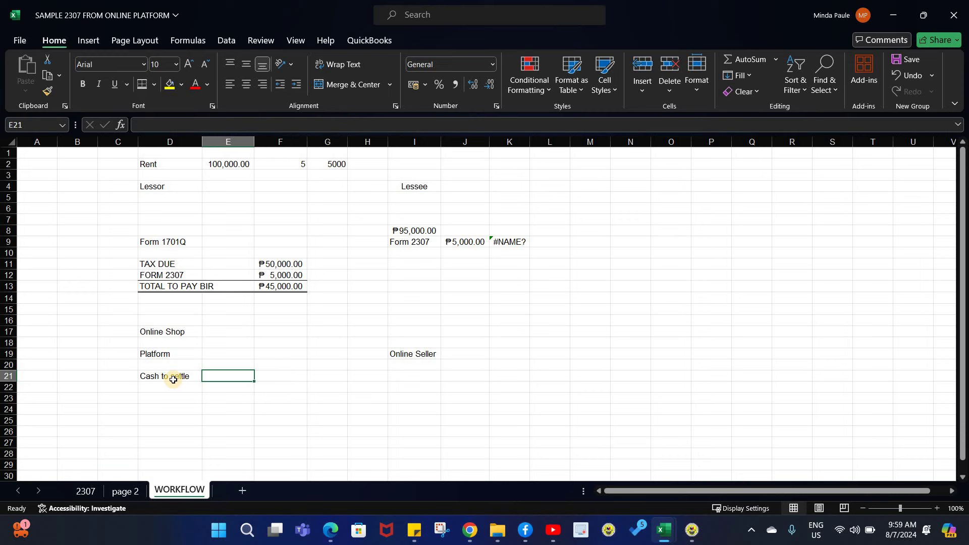
key("Right")
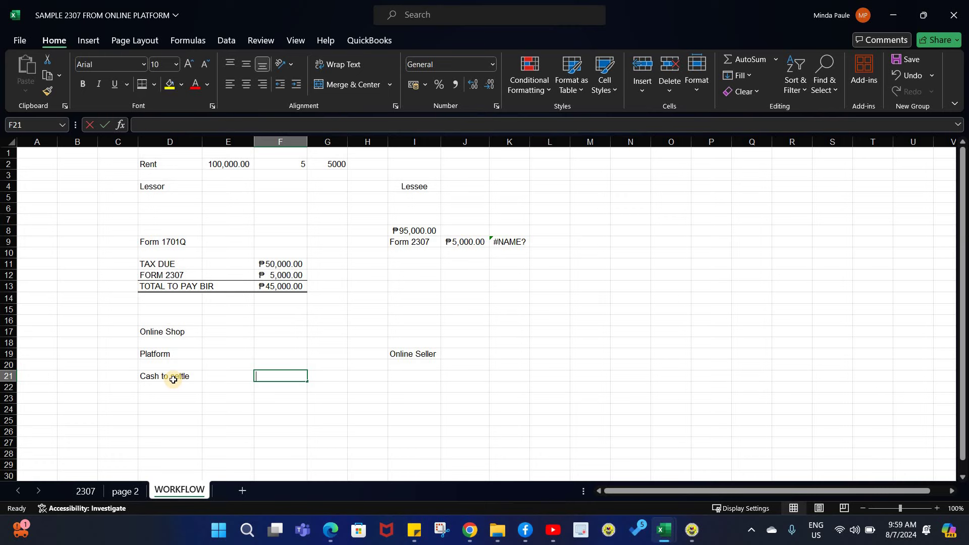
type("30000")
key("Return")
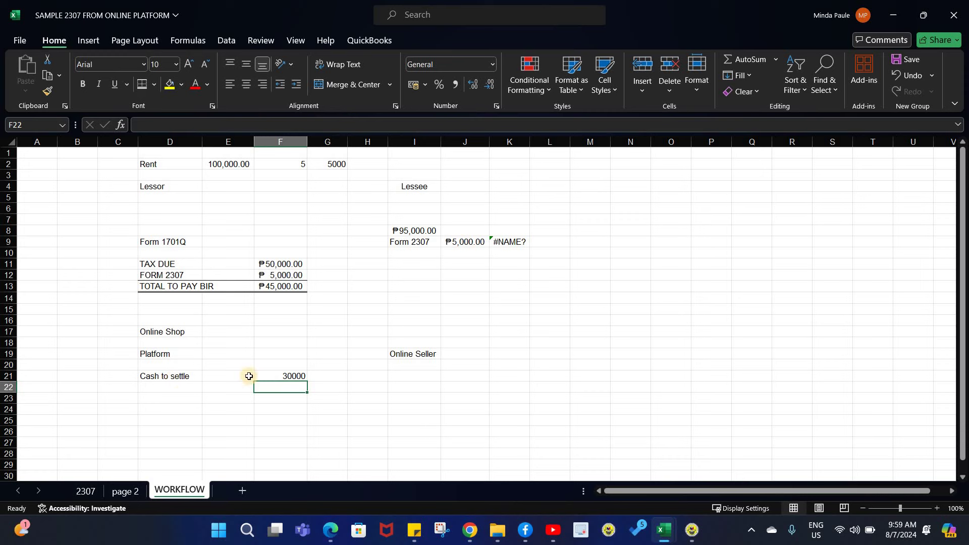
key("Up")
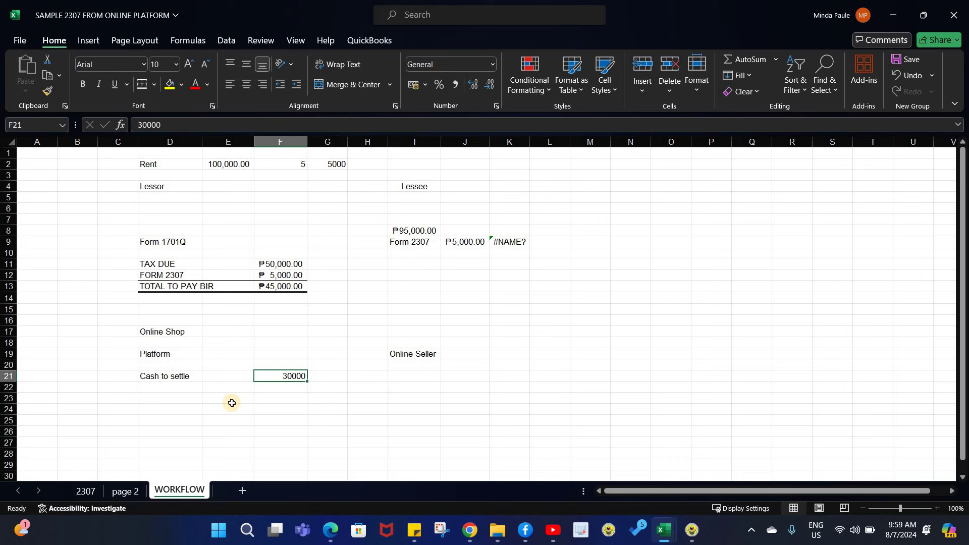
left_click(160, 395)
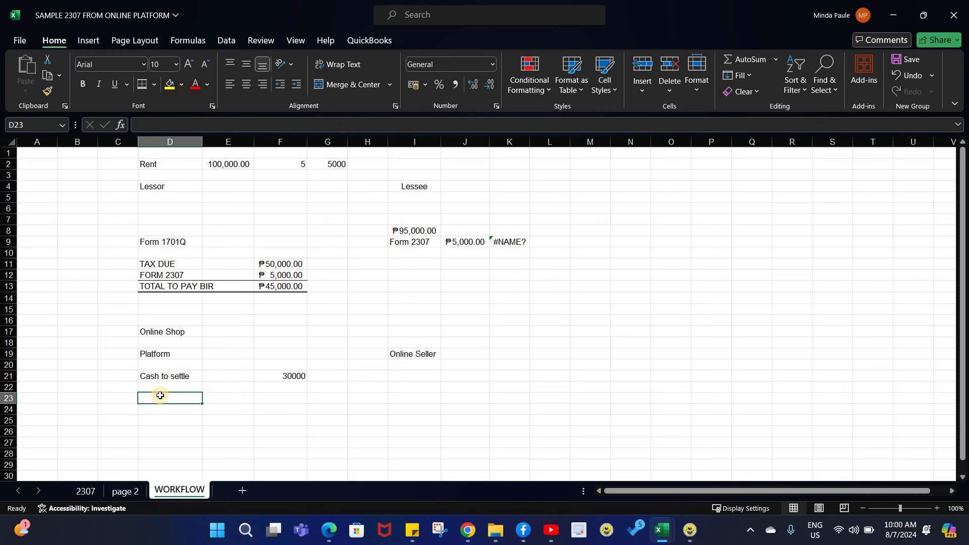
- Label E23 'Half' and enter =F21/2 in F23, giving 15000
key("Right")
key("Right")
key("Left")
type("Ha")
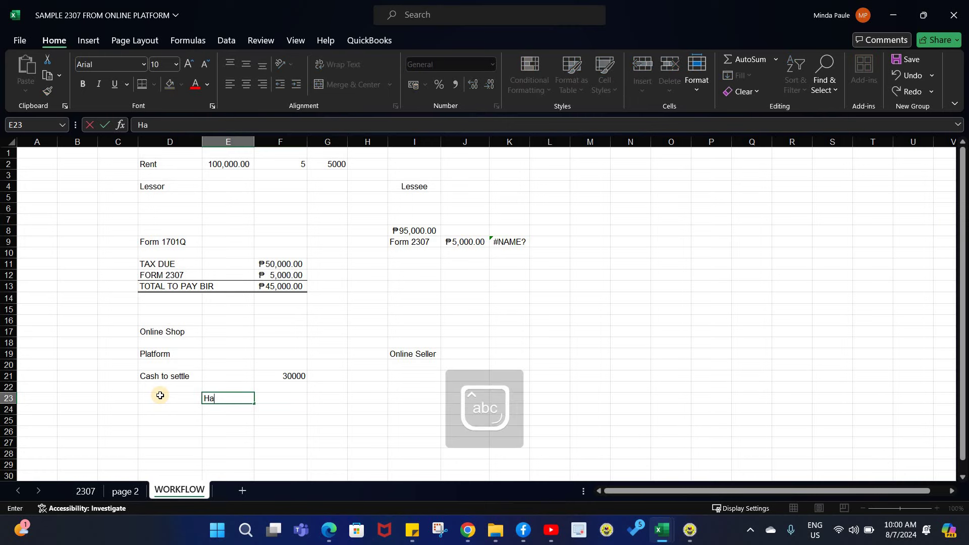
key("Tab")
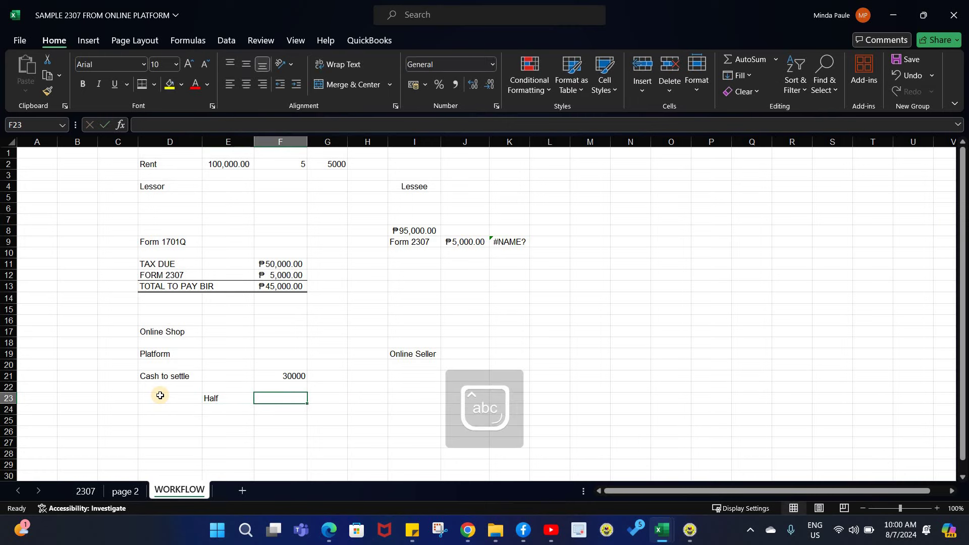
type("=F21/2")
key("Return")
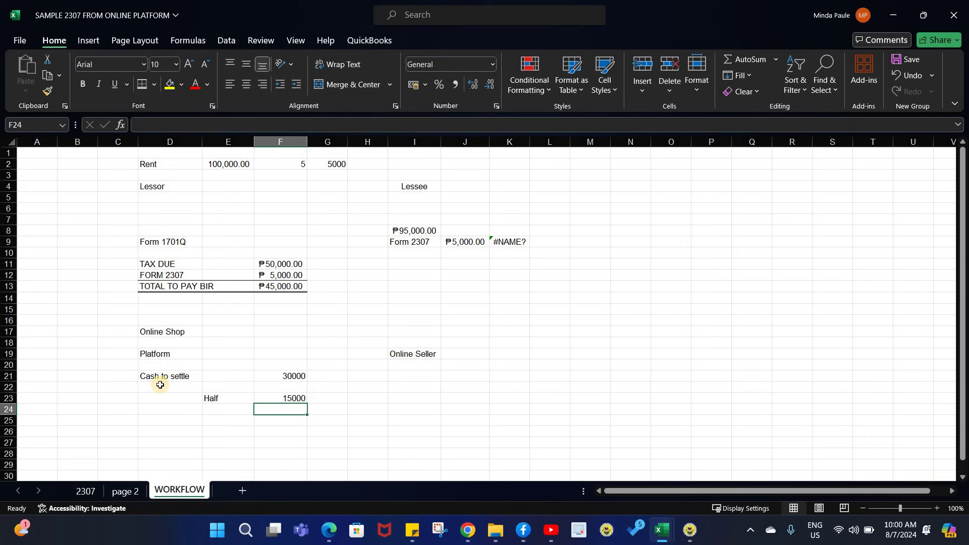
left_click(153, 386)
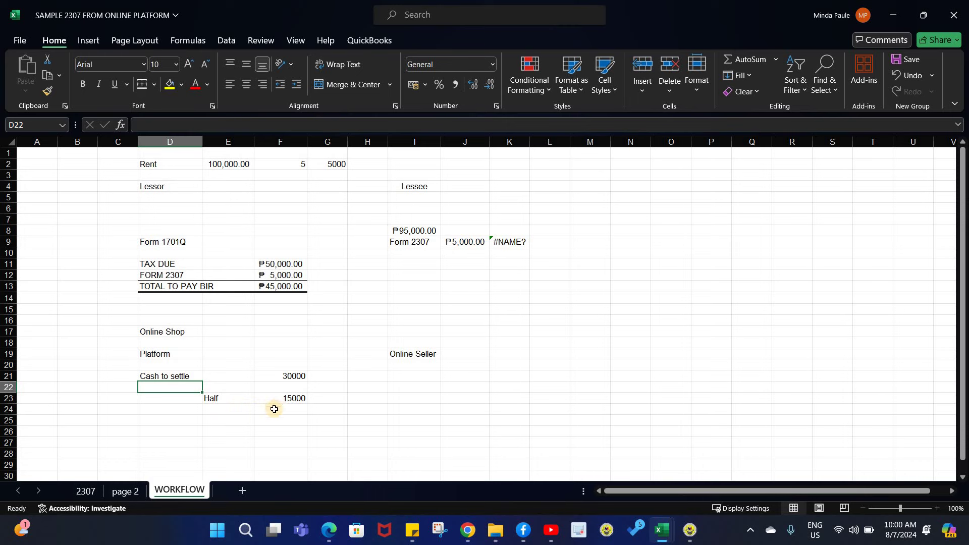
- Label E24 'wtax' and enter +F23*.01 in F24, giving 150
left_click(218, 414)
type("wtax")
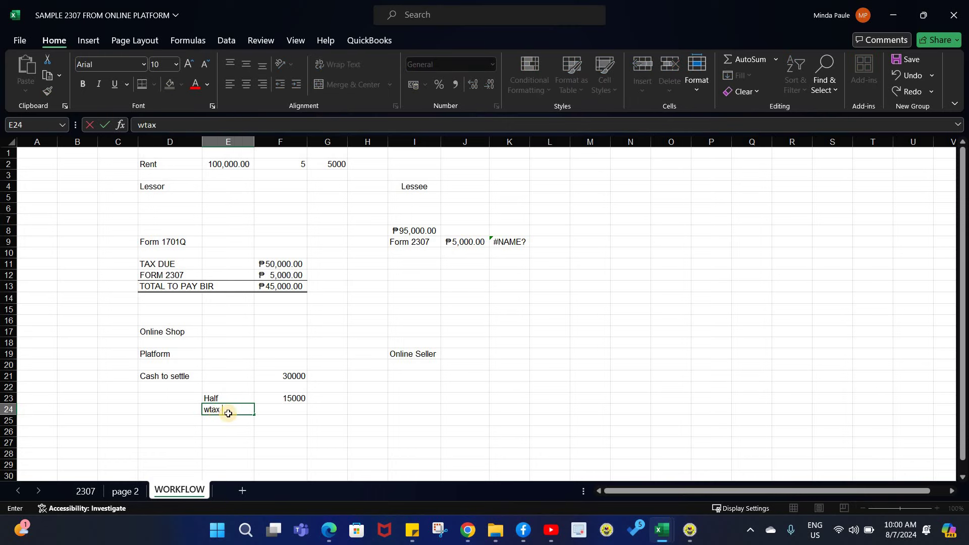
key("Tab")
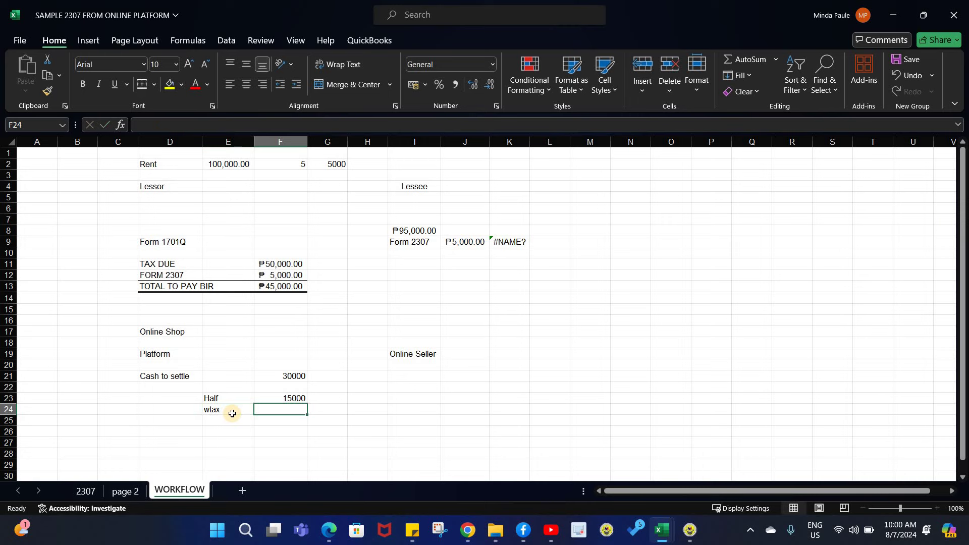
type("+")
key("Up")
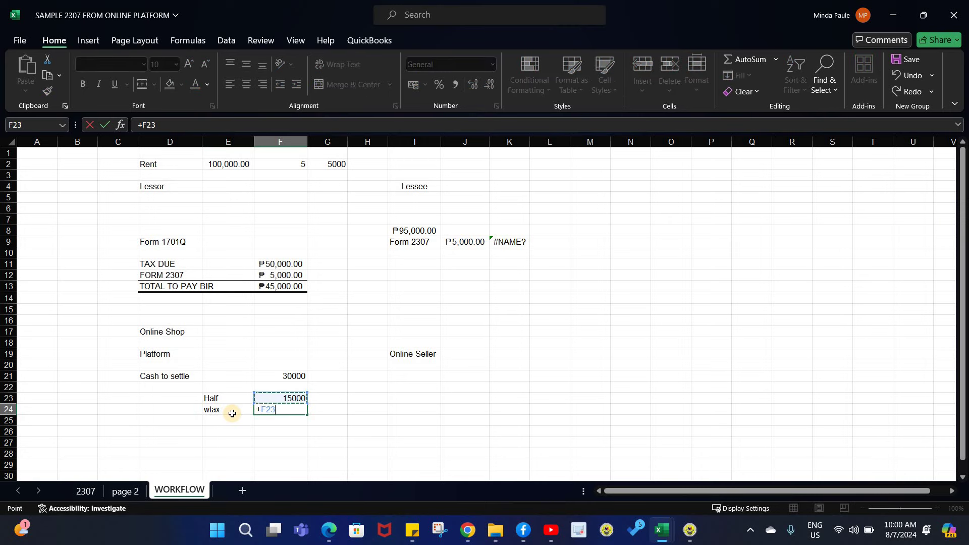
type("*.01")
key("Return")
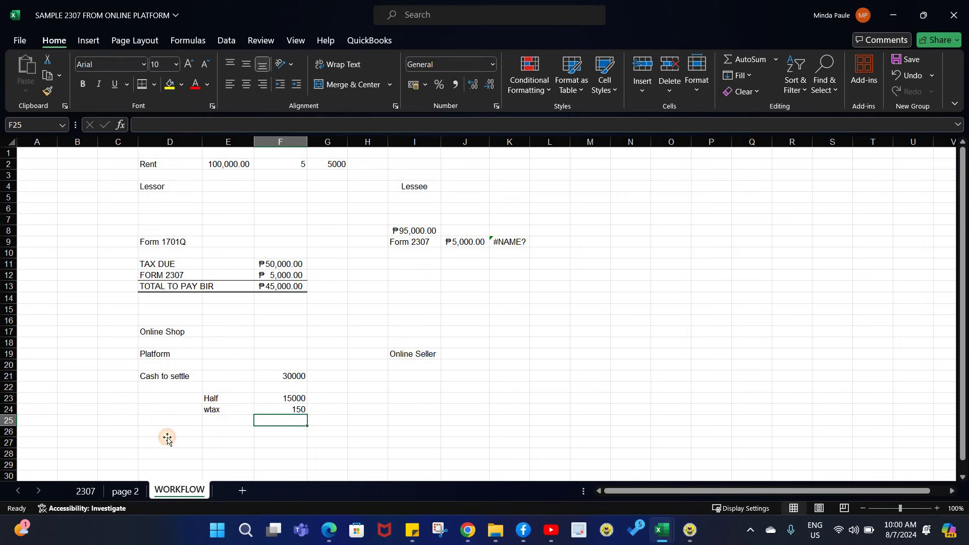
left_click(168, 439)
left_click(280, 376)
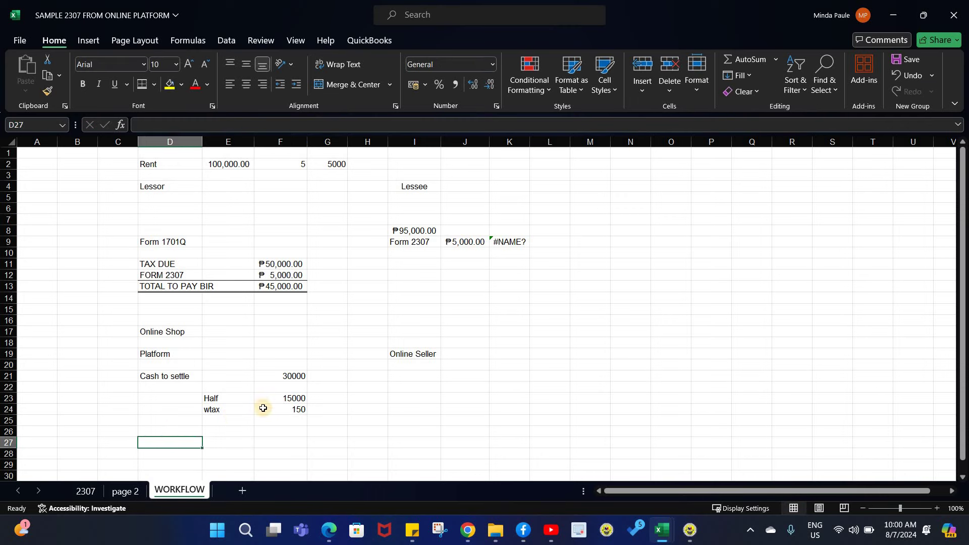
- Enter the net cash formula in F27 as F21 minus F24
left_click(271, 443)
type("+")
left_click(278, 376)
type("-")
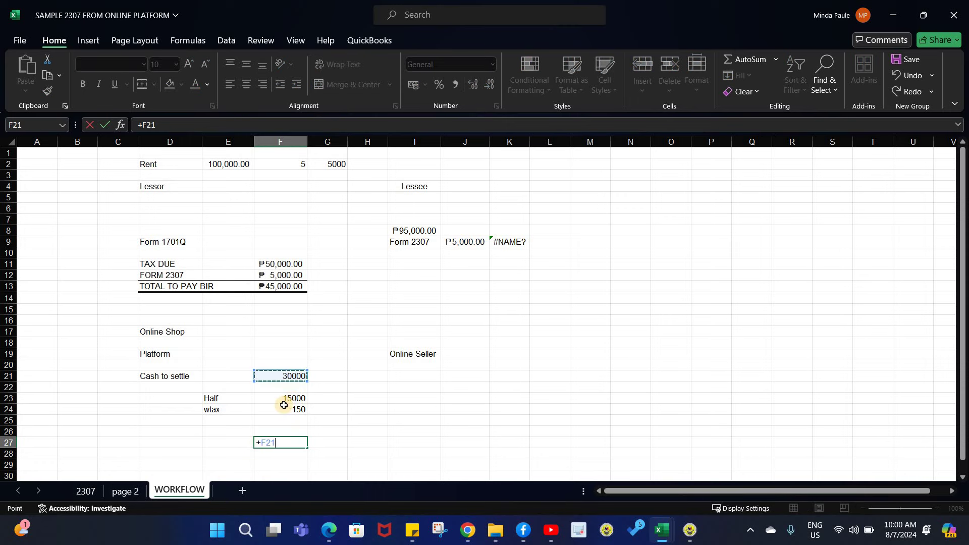
key("Up")
key("Up")
key("Up")
key("Return")
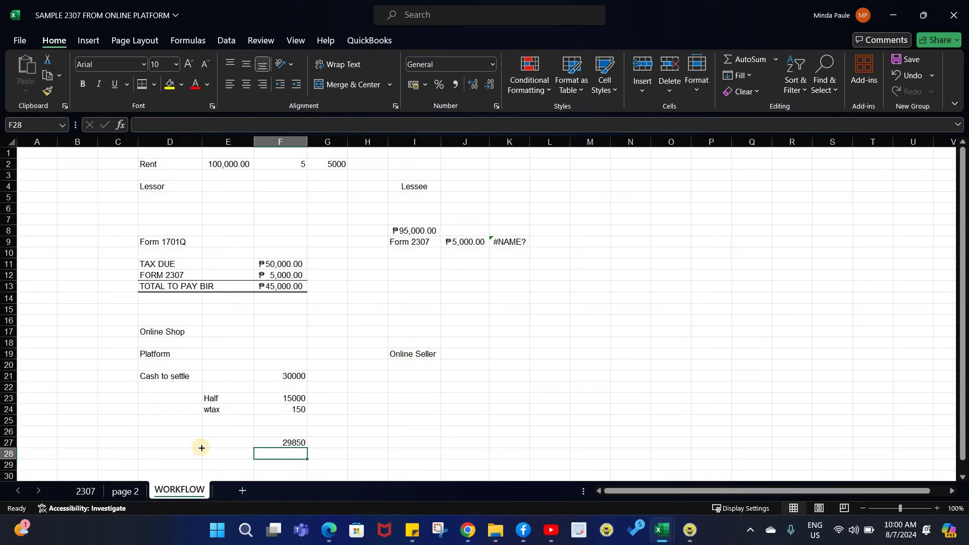
- Label row 27 'cash' and format the ₱29,850.00 amount in peso accounting style
left_click(201, 448)
key("Right")
type("cash")
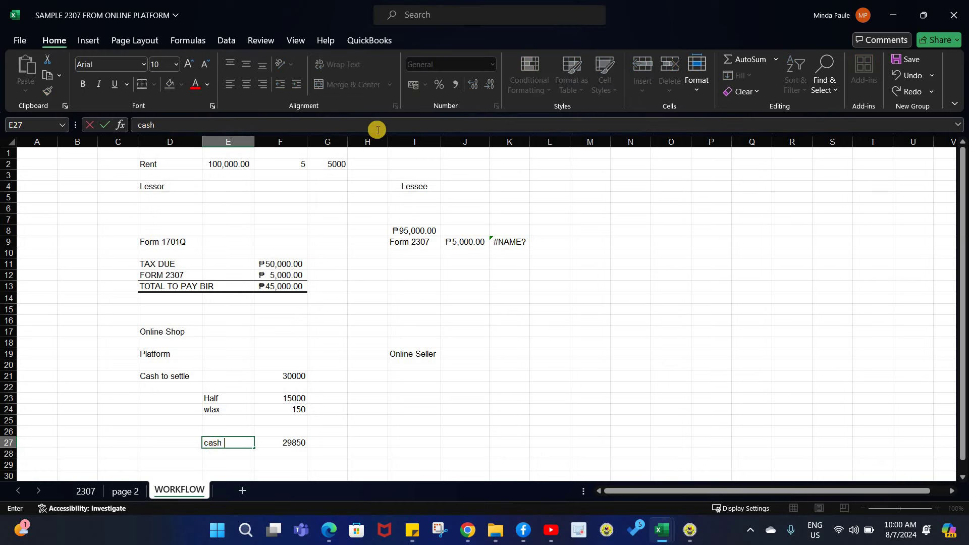
key("Right")
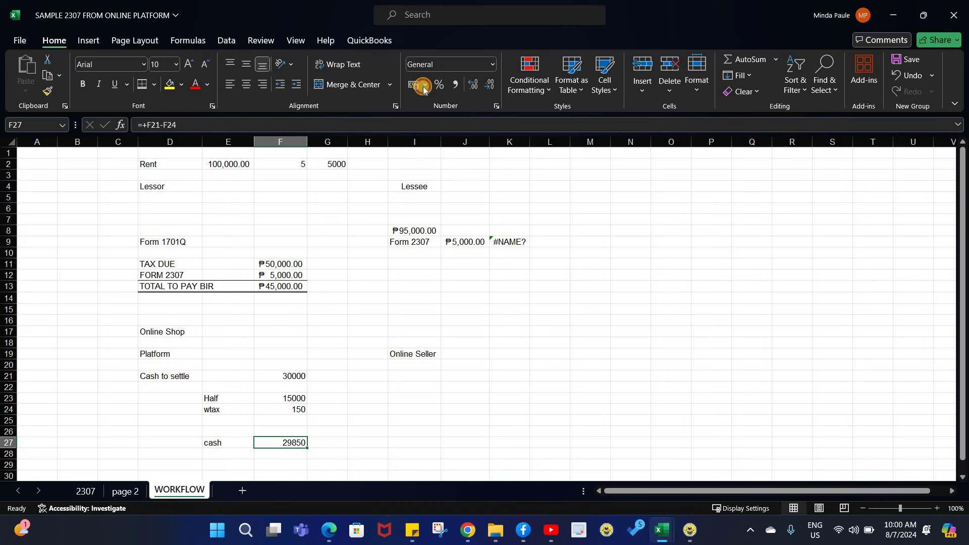
left_click(424, 84)
key("Return")
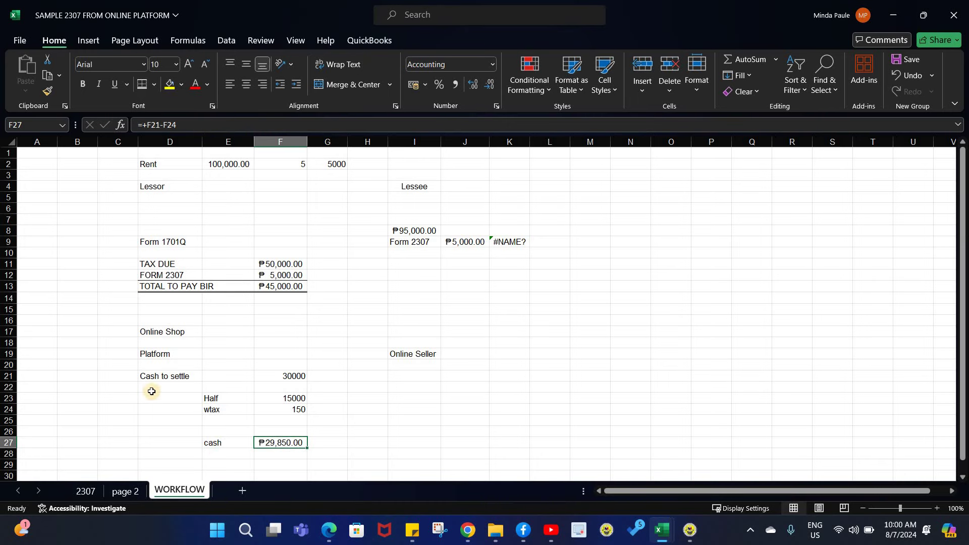
- Add the note 'does not include fees, commissions' in D29 and the label '!%' in D24
left_click(158, 460)
type("no")
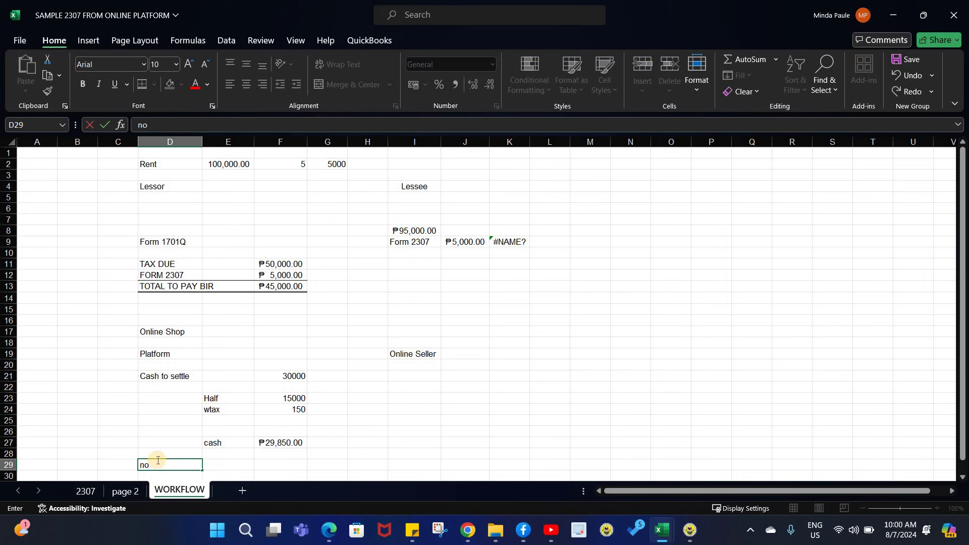
key("BackSpace")
key("BackSpace")
key("BackSpace")
type("does not include fees")
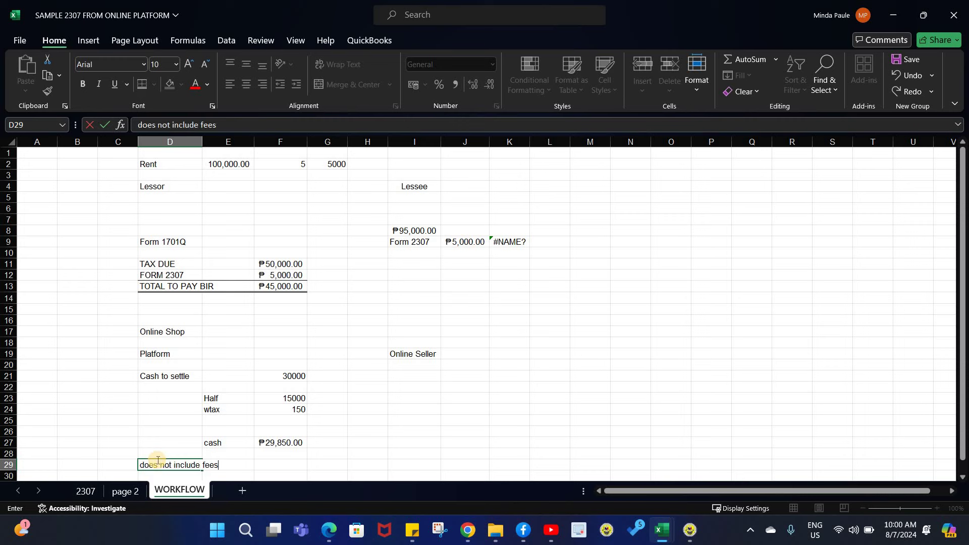
type(", commissions")
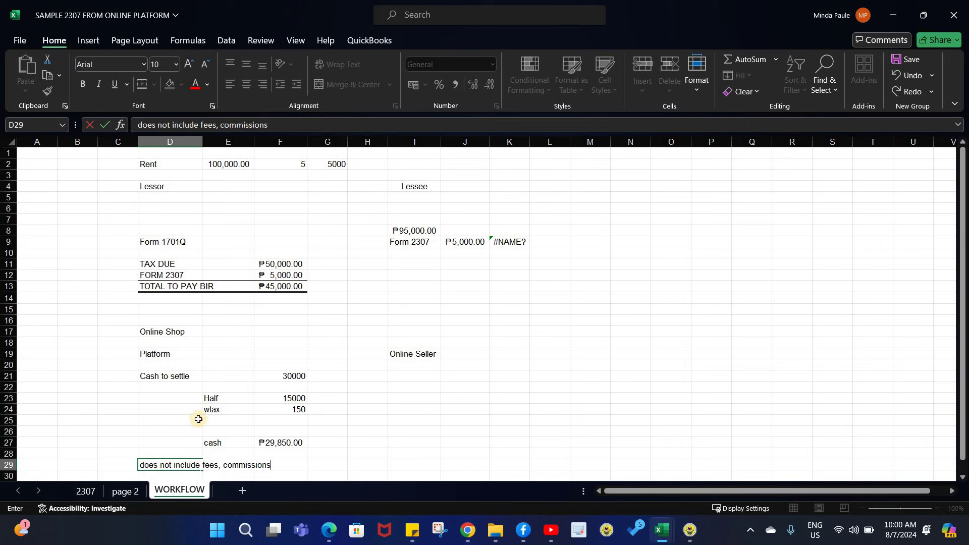
key("Return")
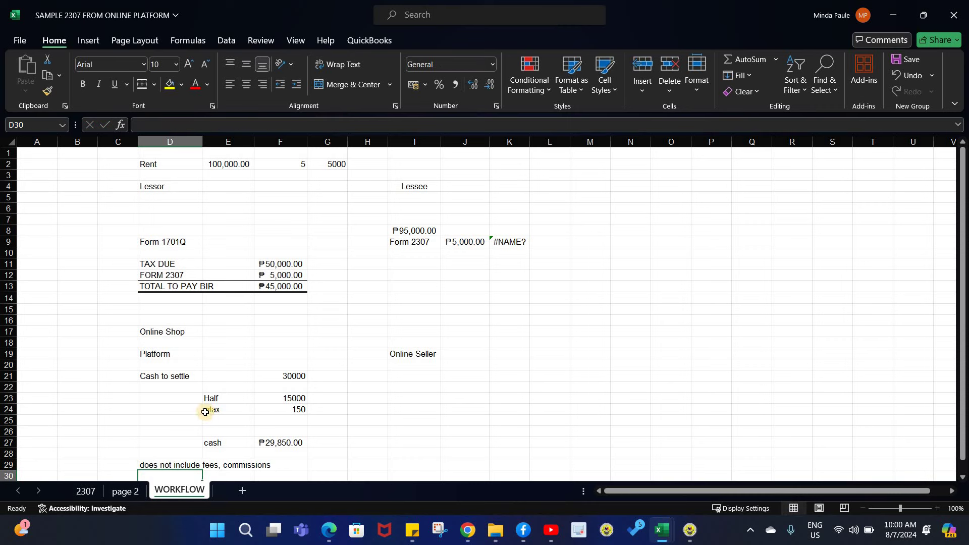
left_click(179, 413)
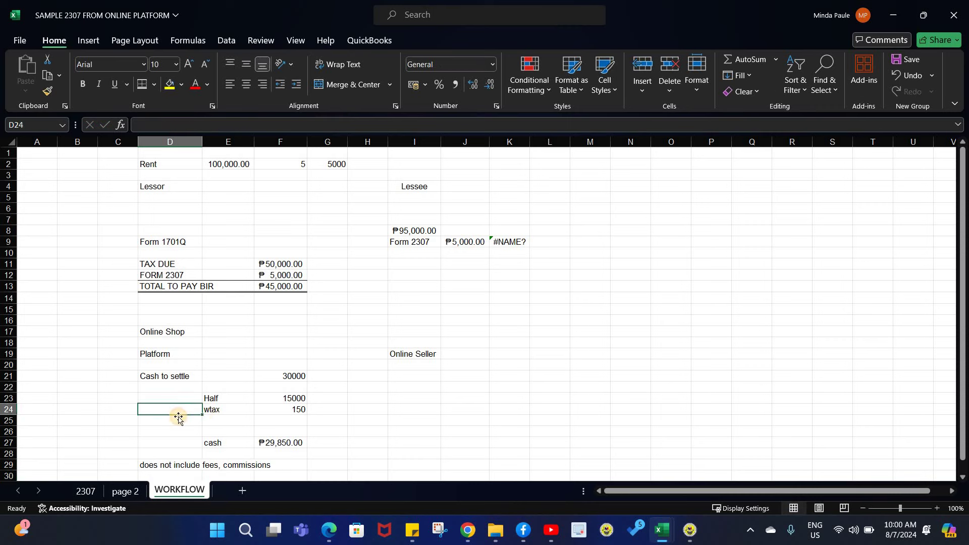
type("!%")
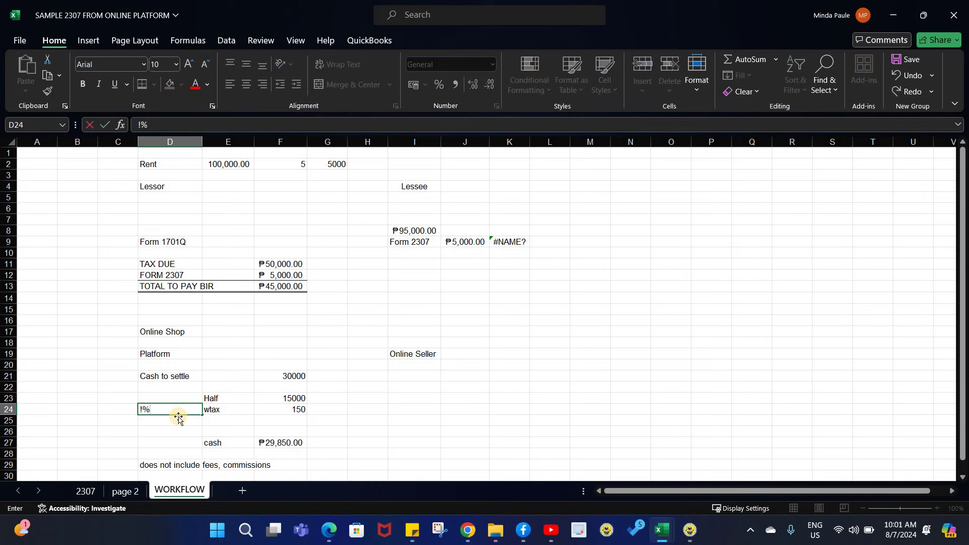
key("Return")
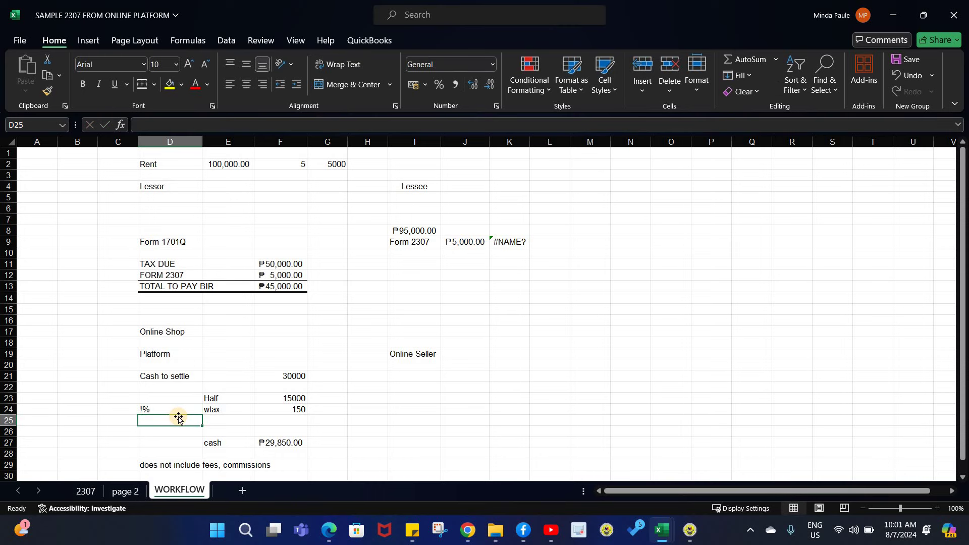
left_click(265, 410)
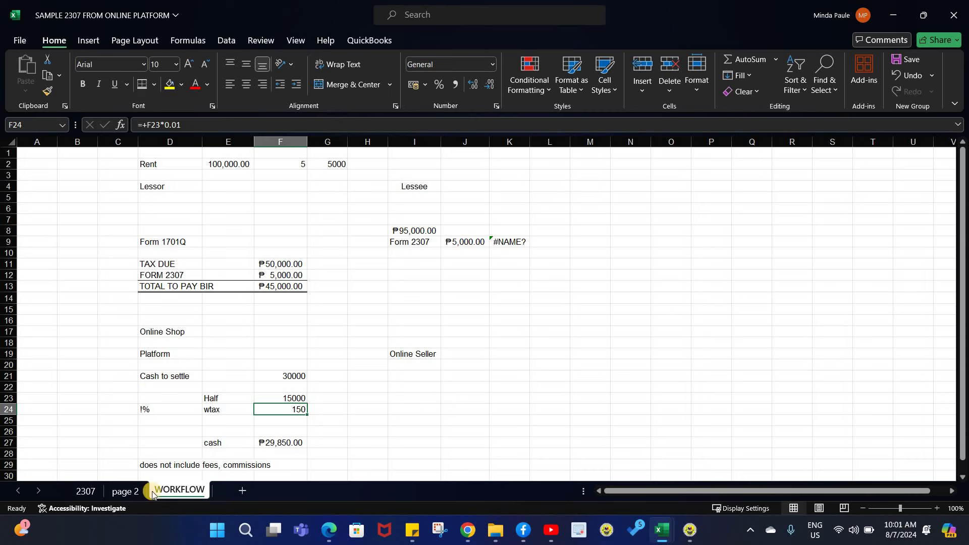
- View the 2307 sheet's Part III showing 55,037.00 WC760 income and 550.37 withheld
left_click(80, 497)
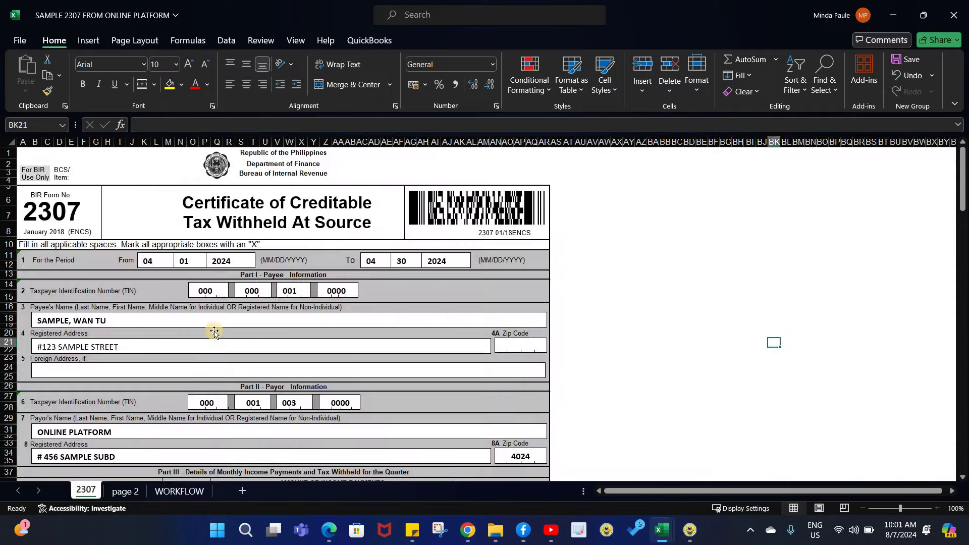
scroll(215, 331, "down", 7)
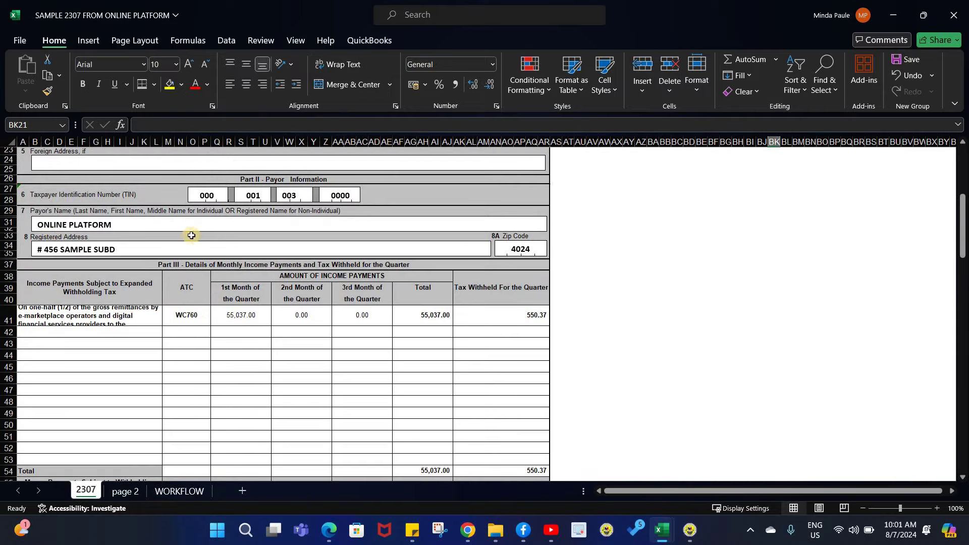
scroll(202, 239, "up", 7)
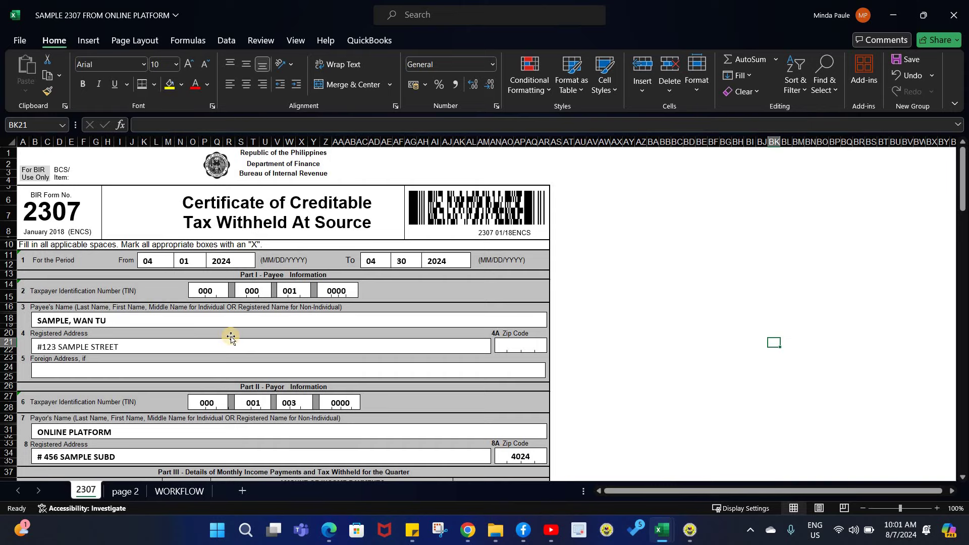
scroll(283, 330, "down", 4)
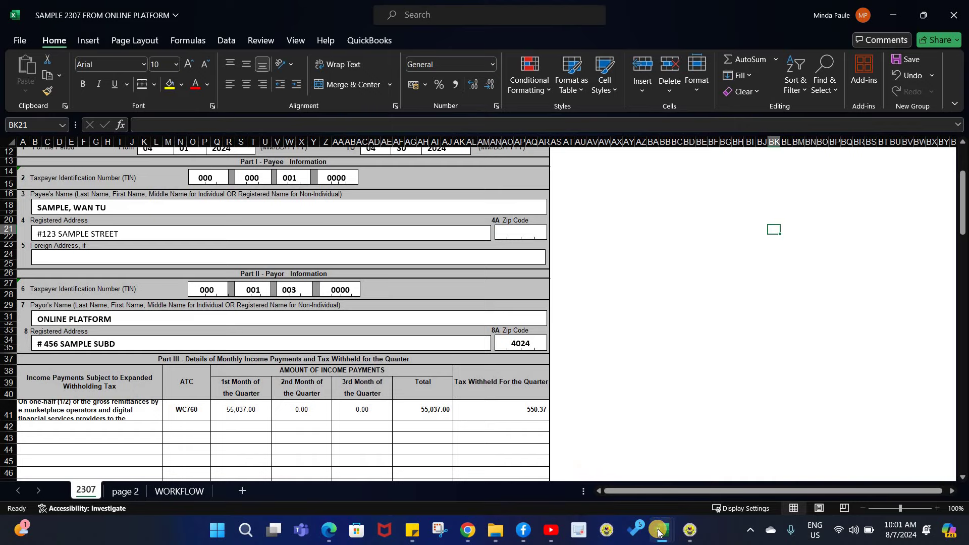
mouse_move(659, 532)
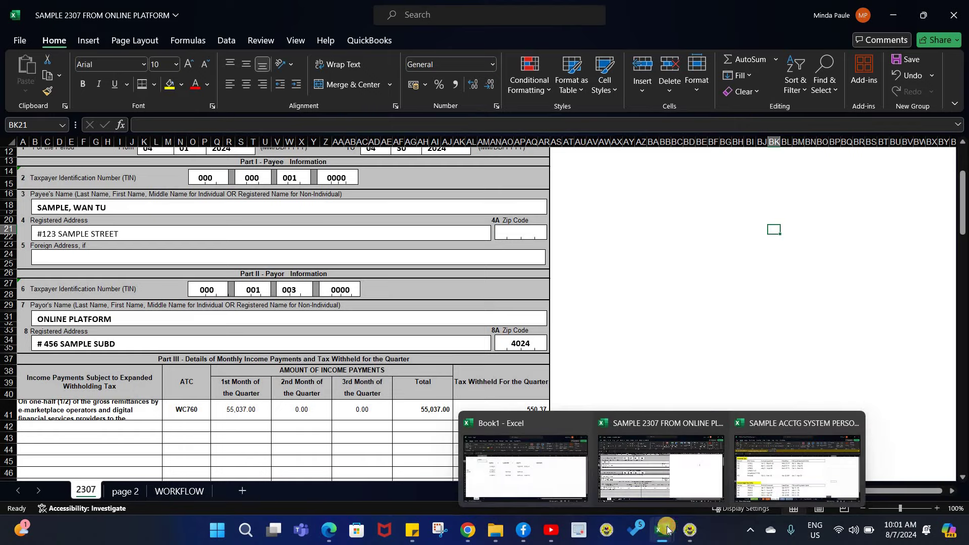
- Go to the accounting workbook's IS_TAX sheet and inspect the 8% tax formula in G55
key("alt+Tab")
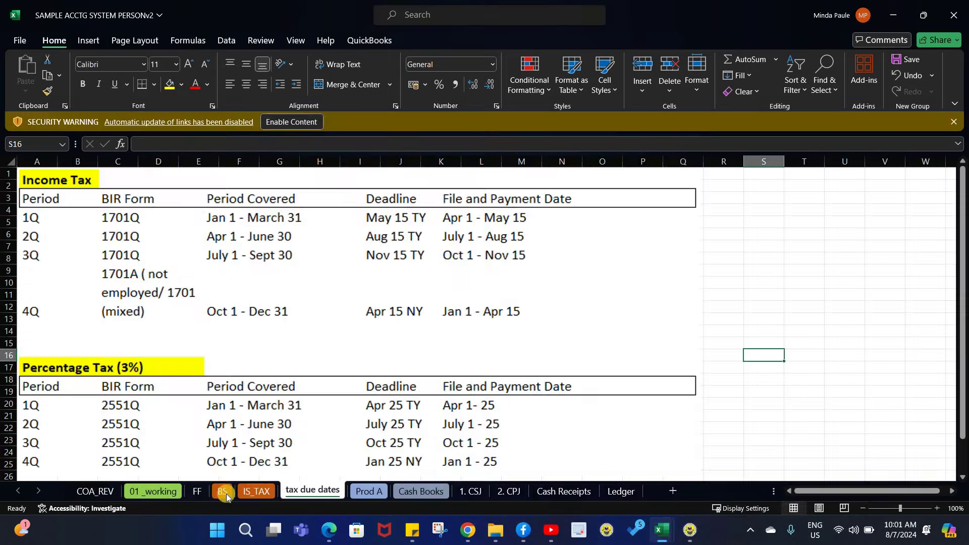
key("ctrl+Page_Up")
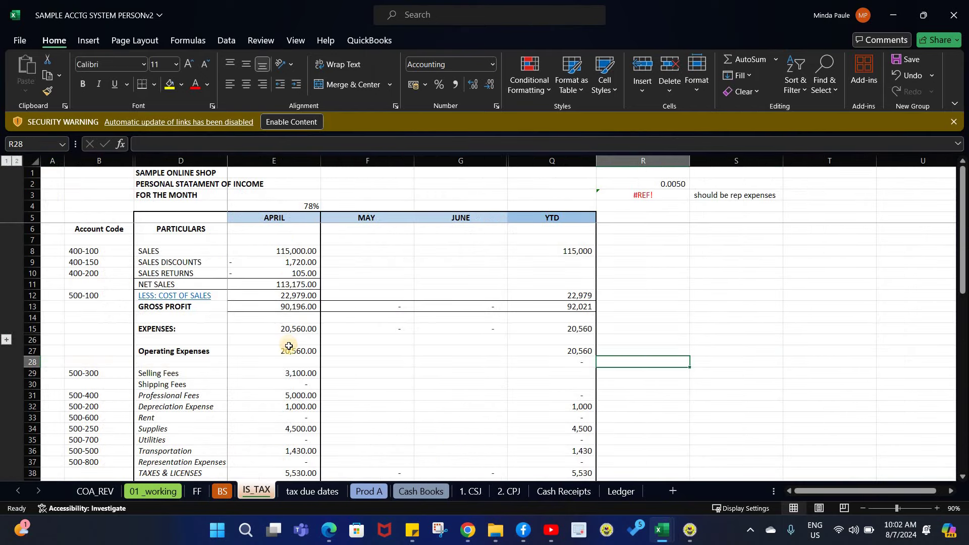
scroll(288, 346, "down", 7)
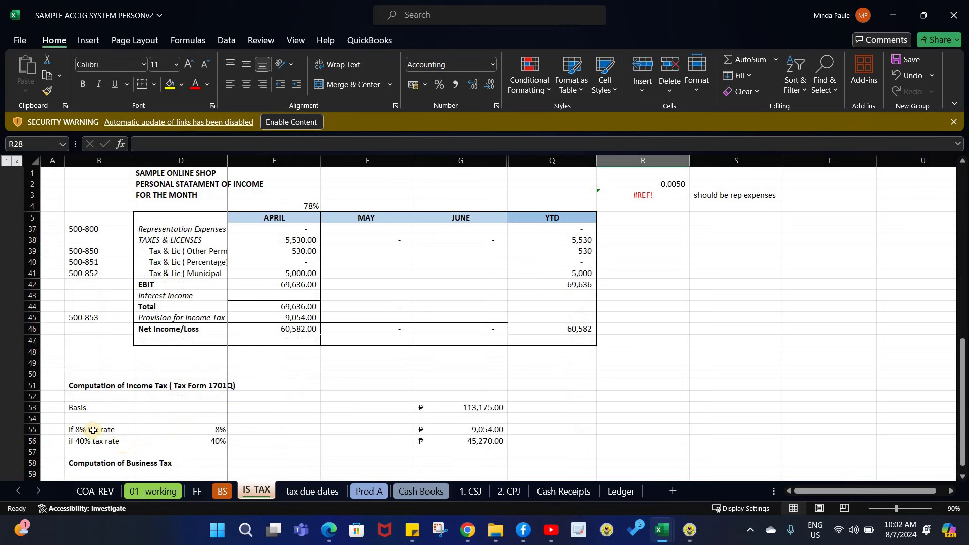
left_click(458, 430)
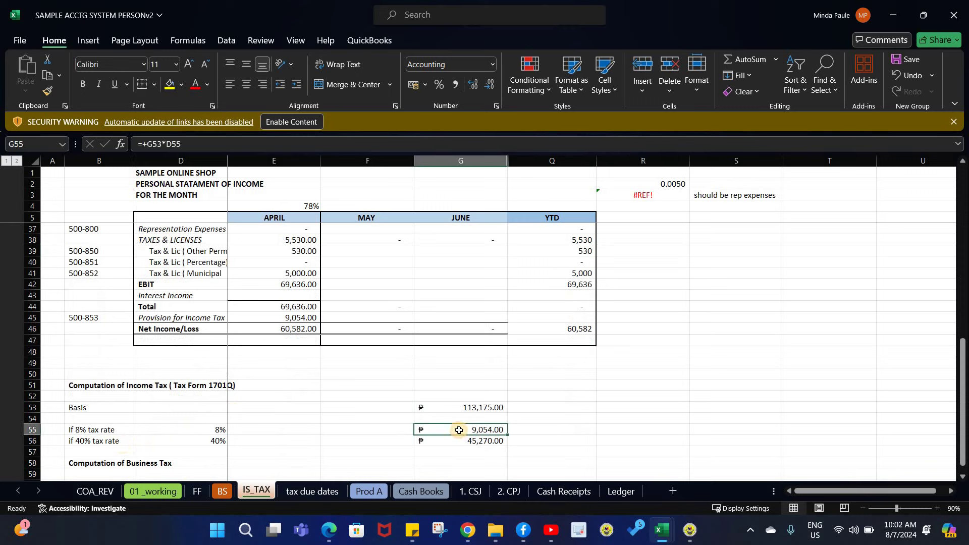
key("F2")
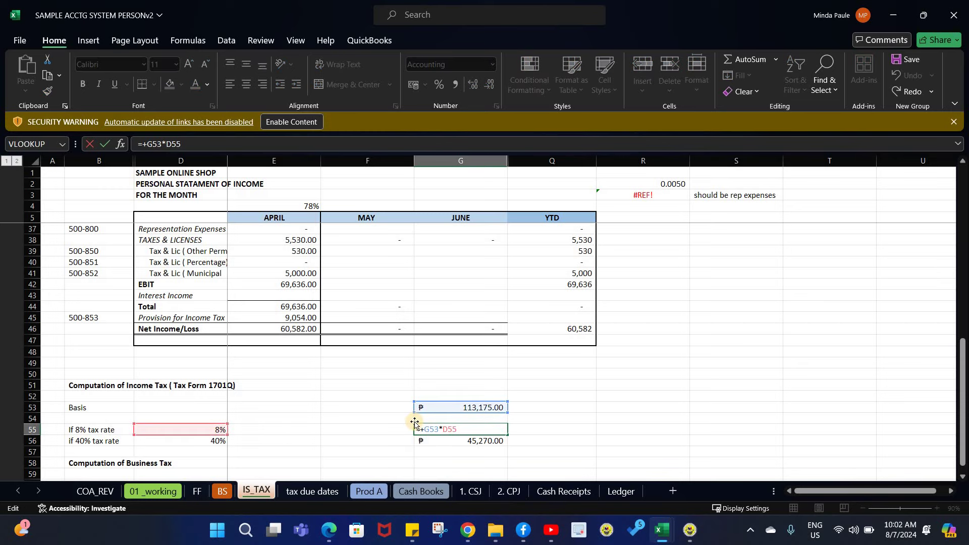
left_click(738, 444)
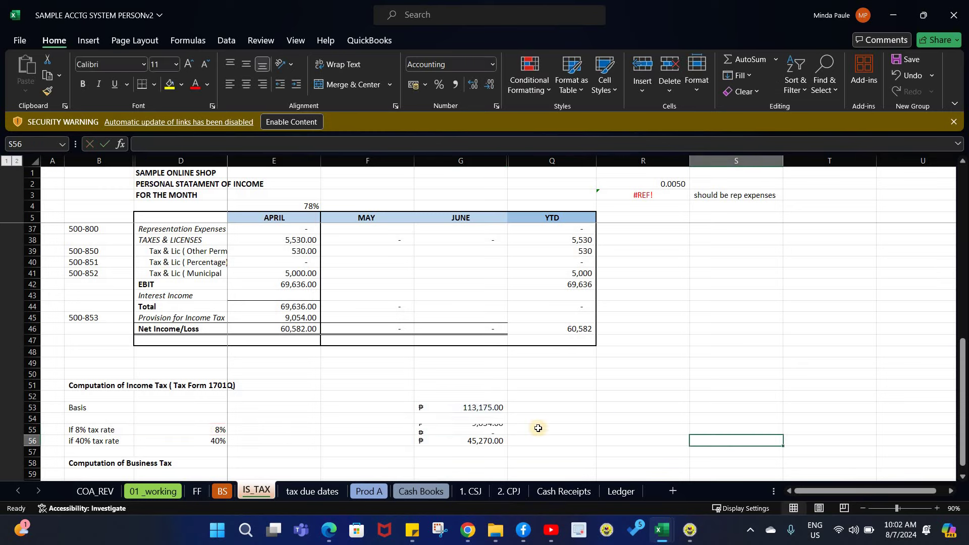
- Inspect the Basis formula in G53 and review the 1701Q tax computation
left_click(478, 408)
scroll(476, 407, "up", 7)
scroll(476, 407, "down", 4)
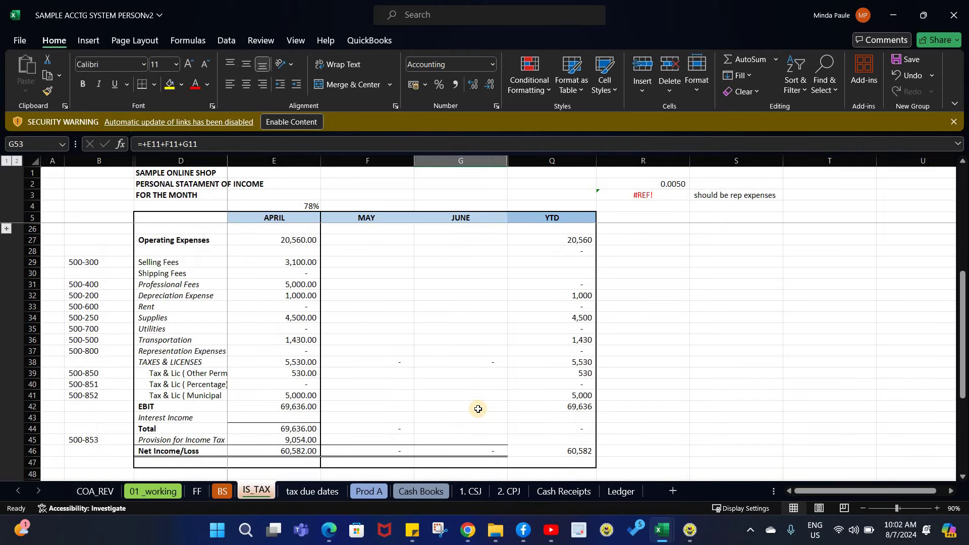
scroll(291, 321, "up", 4)
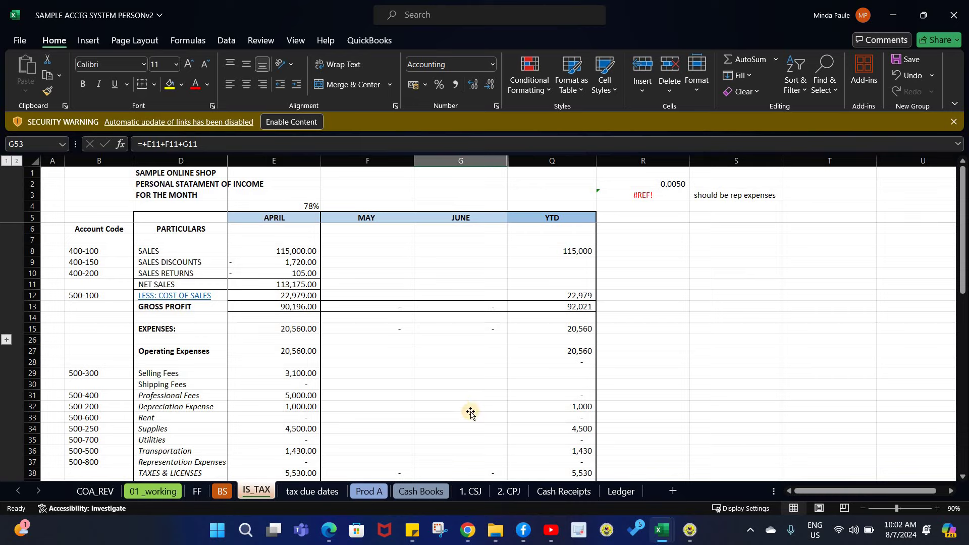
scroll(471, 413, "down", 7)
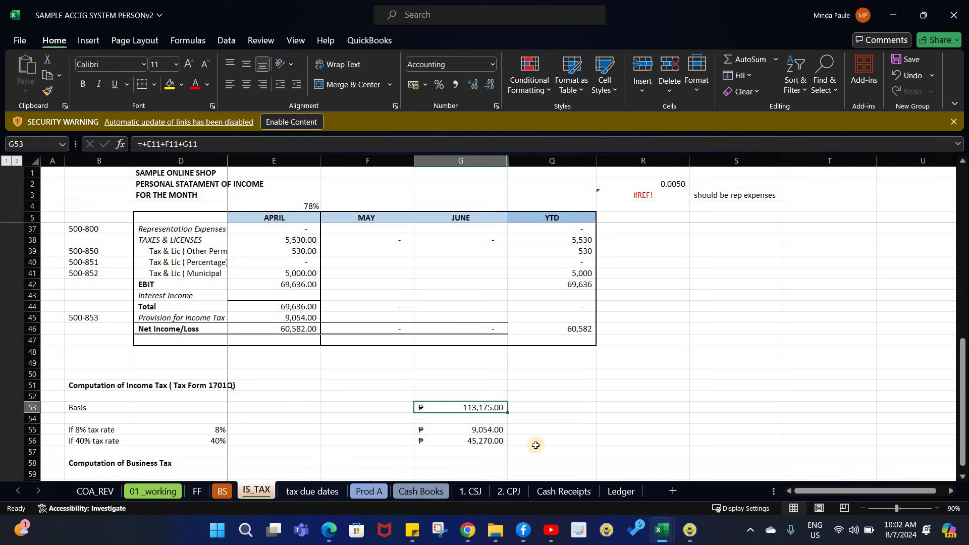
scroll(326, 436, "down", 4)
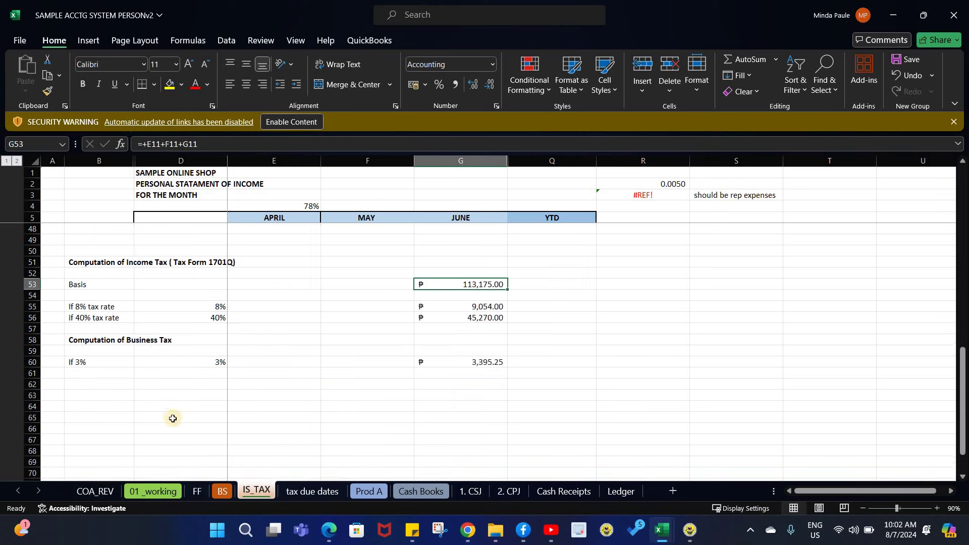
- Add a TOTAL TAX DUE row in F65 with G65 pulling the 8% tax from G55
left_click(339, 417)
type("to")
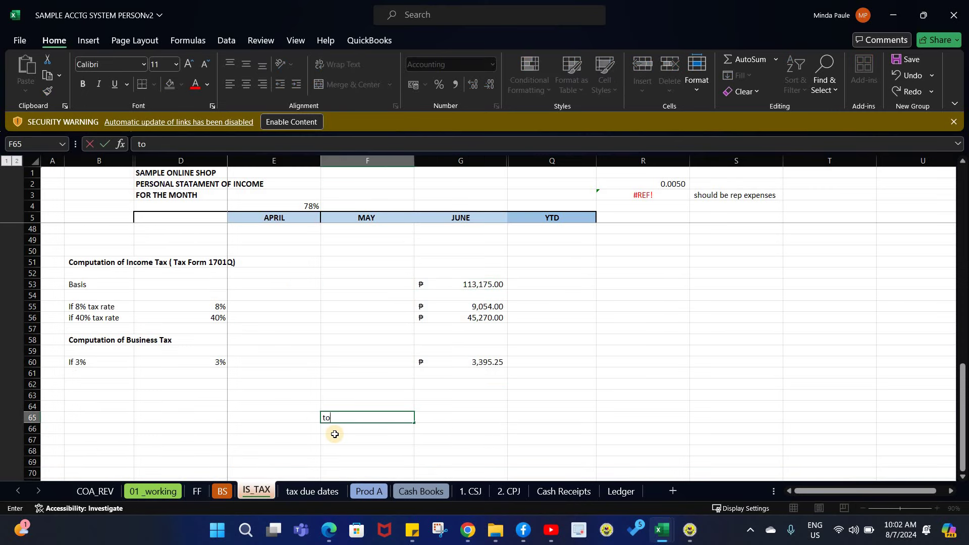
type("t")
key("BackSpace")
key("BackSpace")
key("BackSpace")
key("Caps_Lock")
type("TOTAL")
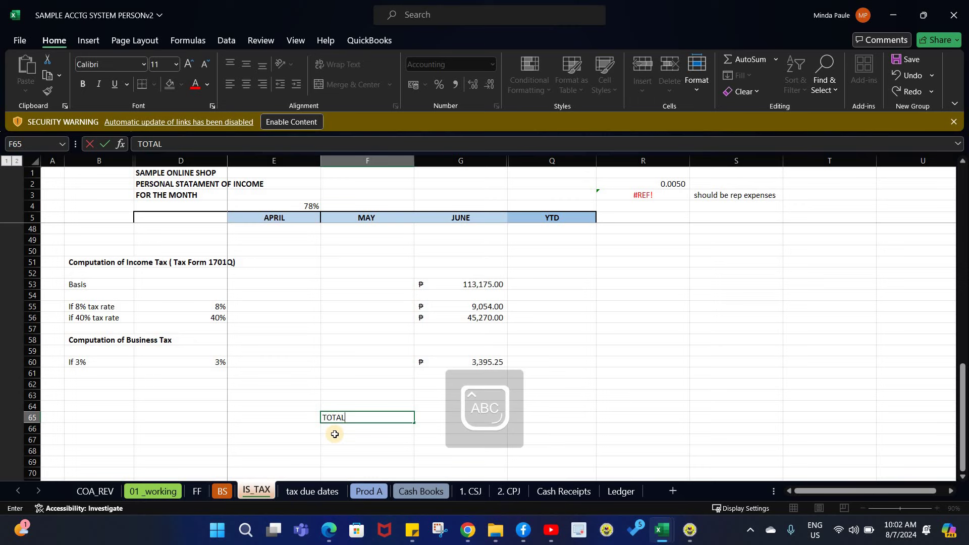
type(" TAX DUE")
key("Tab")
type("+")
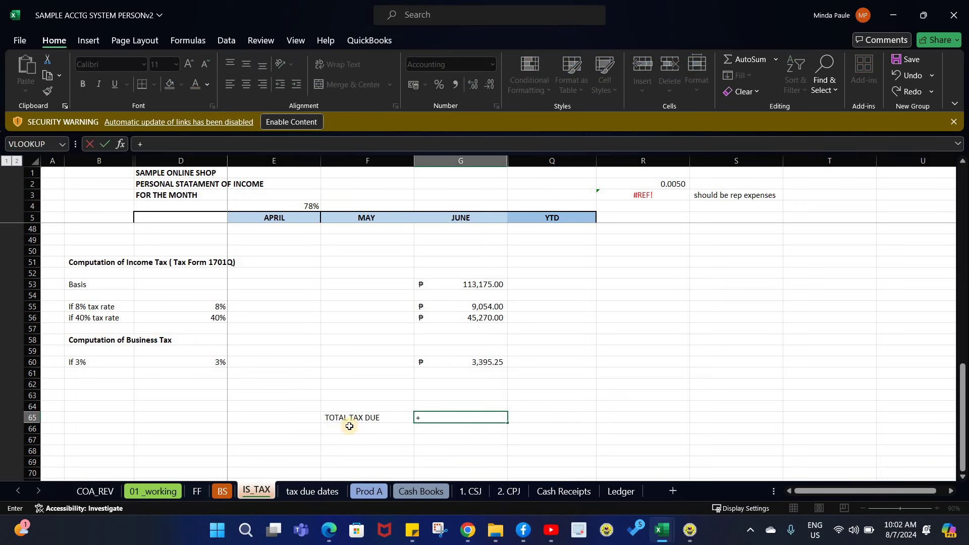
type("G55")
key("Return")
- Add a LESS 2307 row in F66 with the 550.37 credit in G66
left_click(344, 433)
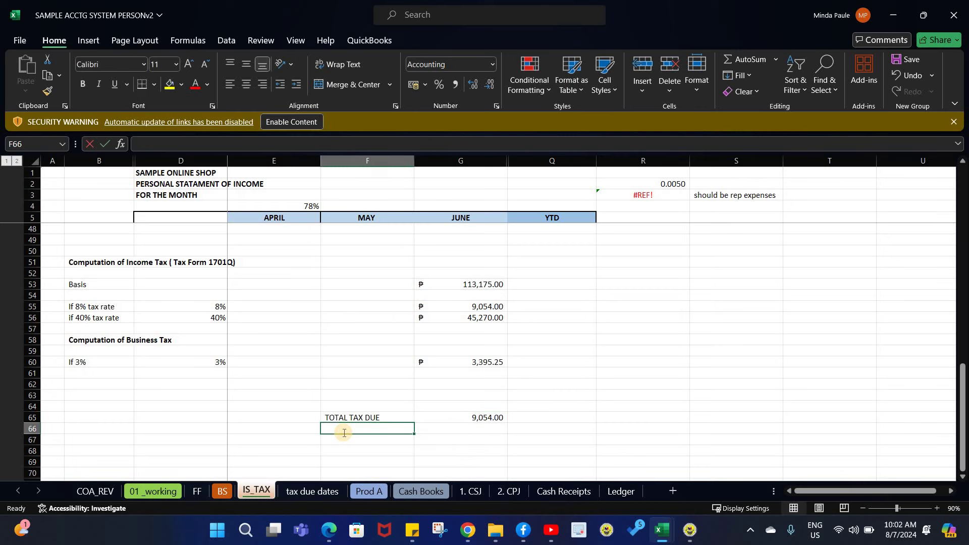
type("LESS 230")
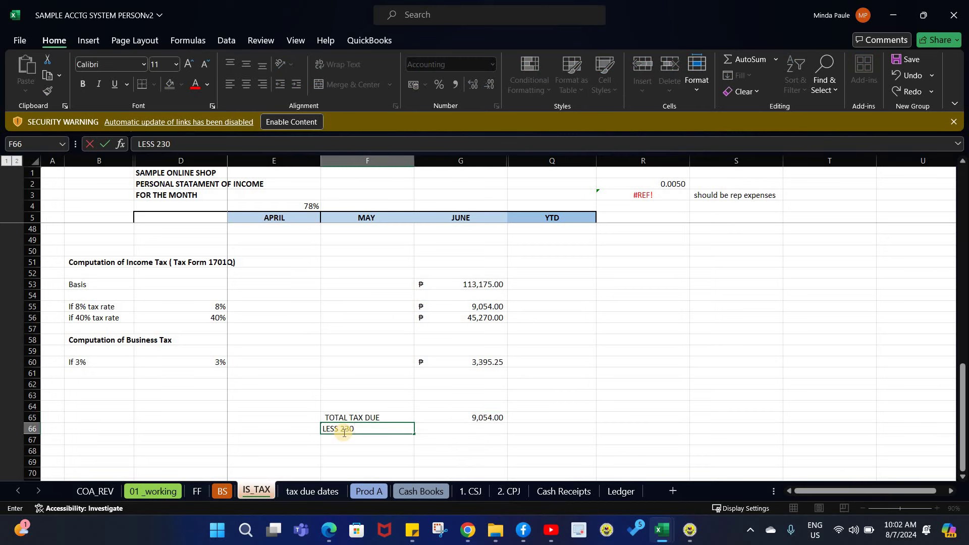
type("7")
key("Tab")
key("Tab")
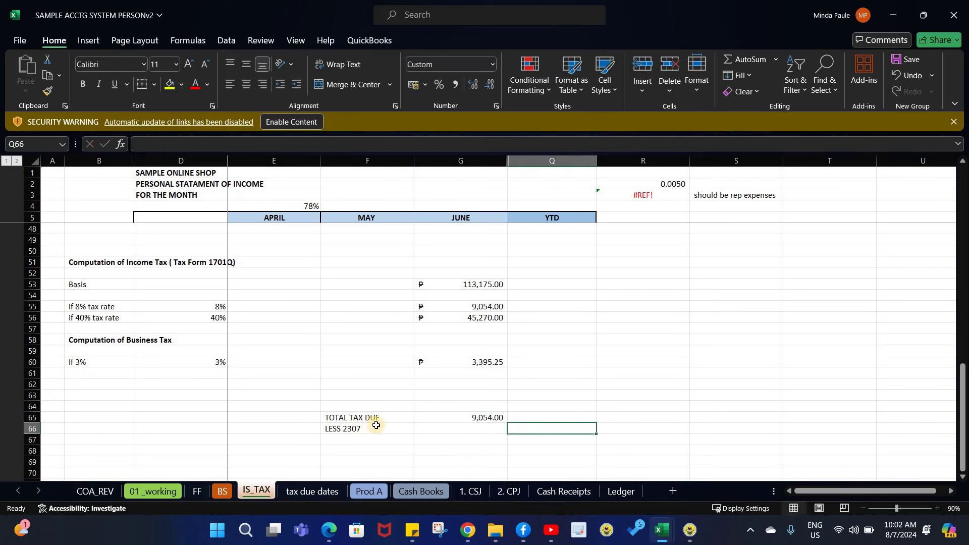
key("Down")
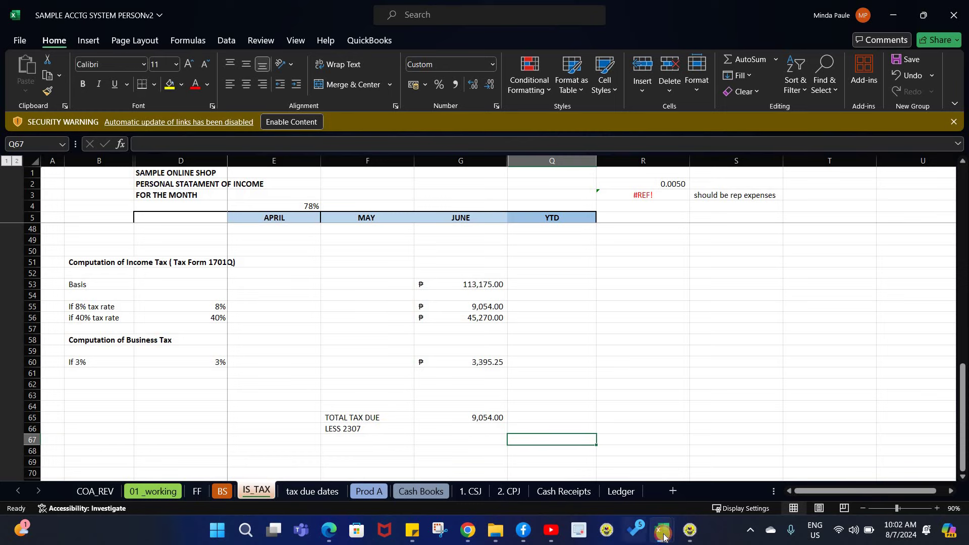
left_click(657, 455)
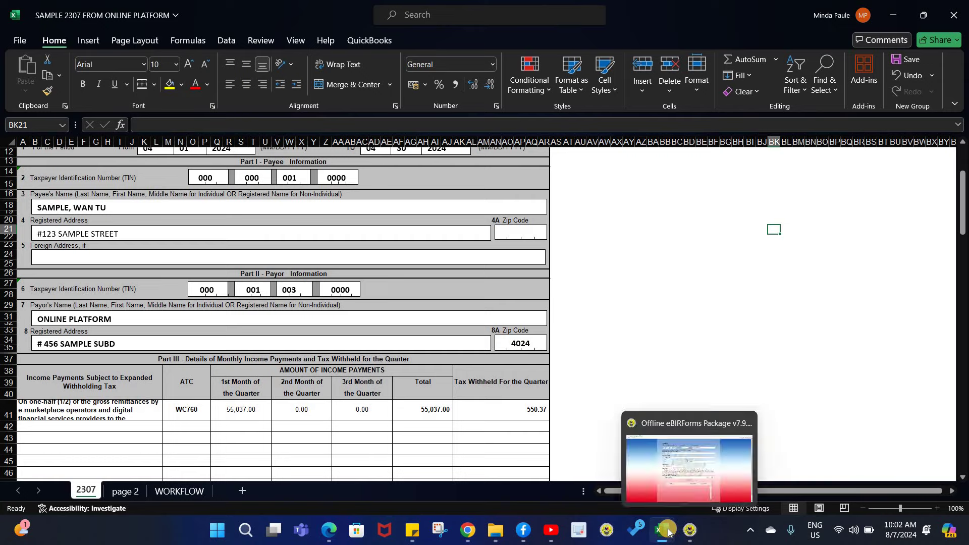
mouse_move(661, 530)
left_click(788, 477)
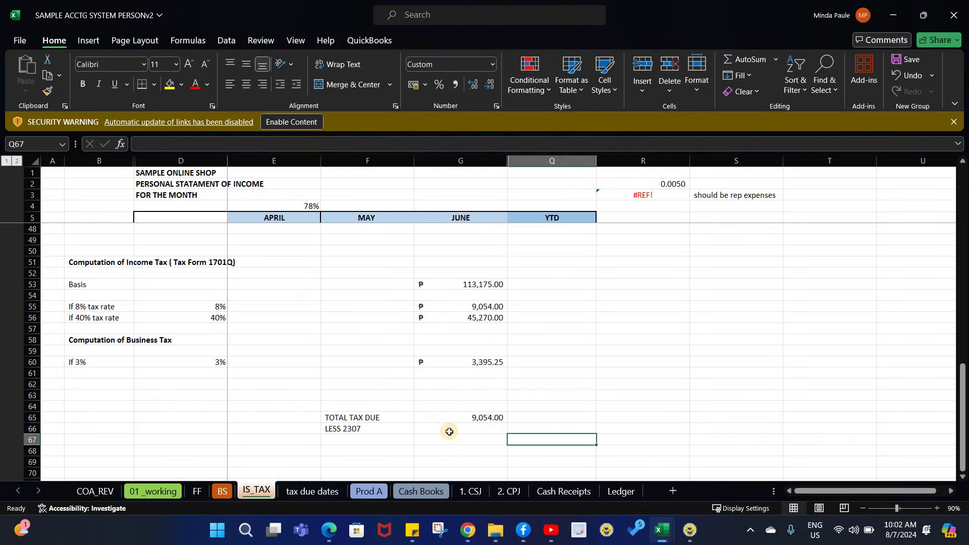
left_click(450, 432)
type("55.")
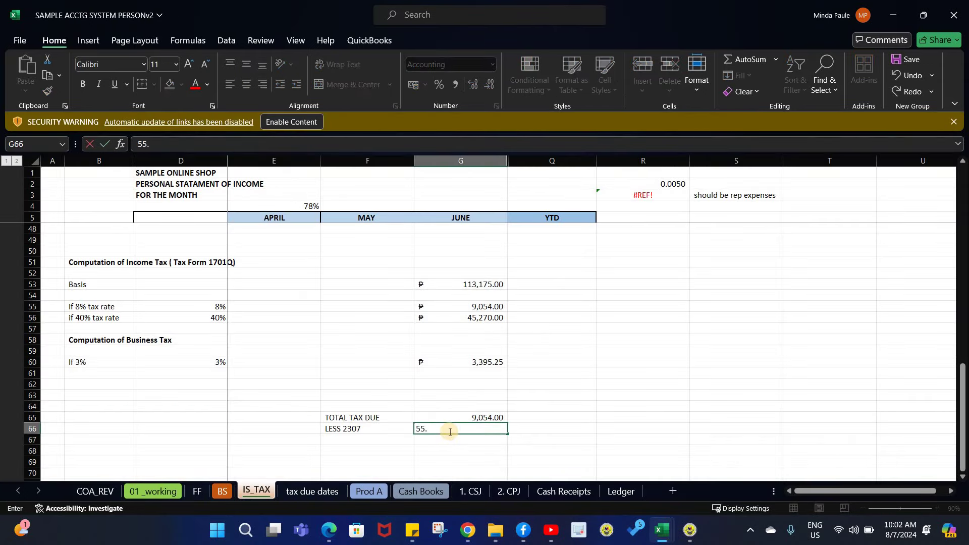
type("0")
type("37")
left_click(360, 449)
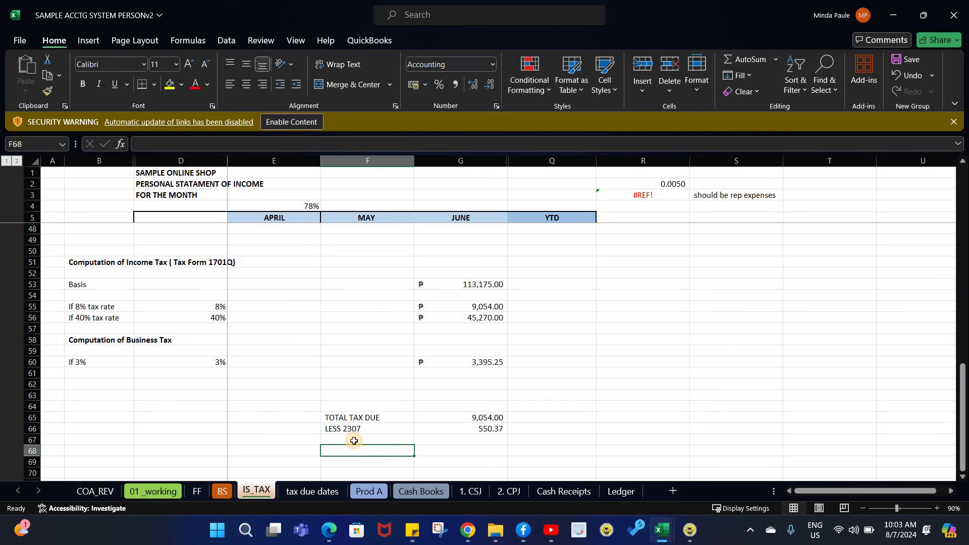
- Add TOTAL TAX PAYABLE in F67 with G67 computing G65 minus G66 (8,503.63)
left_click(354, 440)
type("TOTAL ")
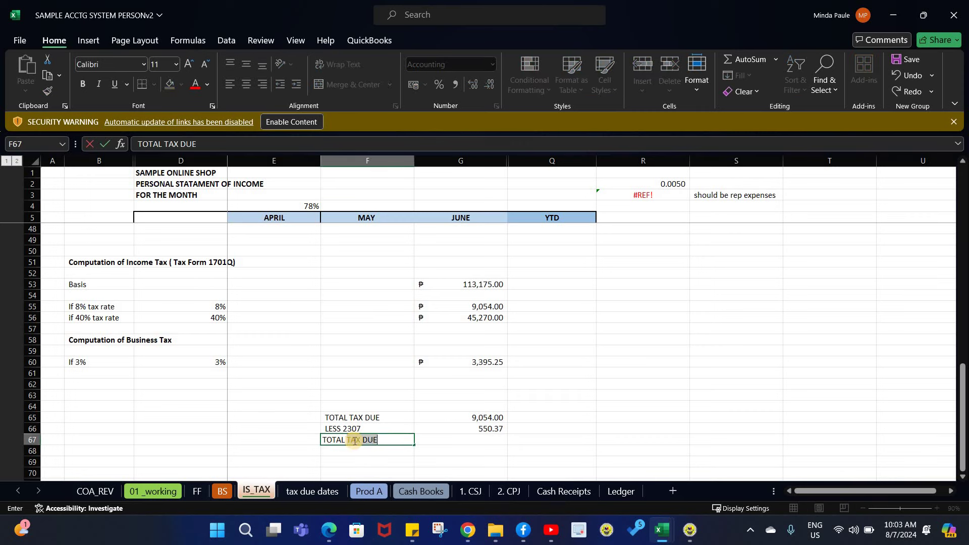
type("TAX PAYABLE")
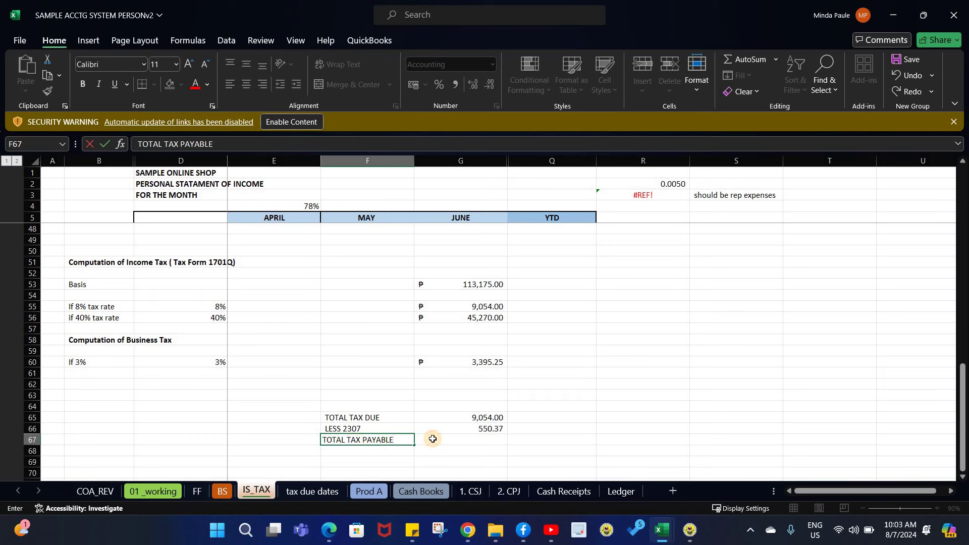
key("Tab")
type("+")
type("-")
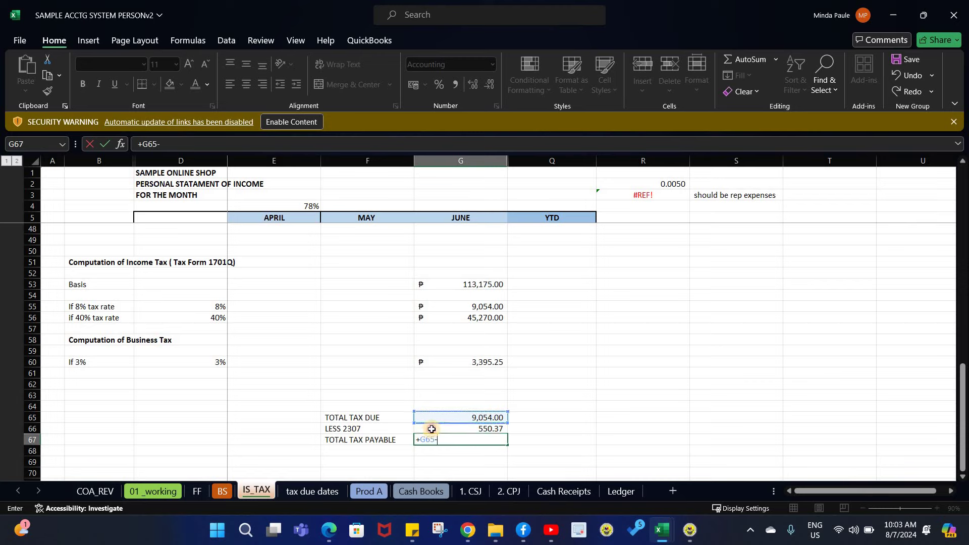
left_click(429, 429)
key("Return")
- Give F67:G67 a top and double bottom border
left_click_drag(384, 440, 434, 439)
key("alt+h")
key("b")
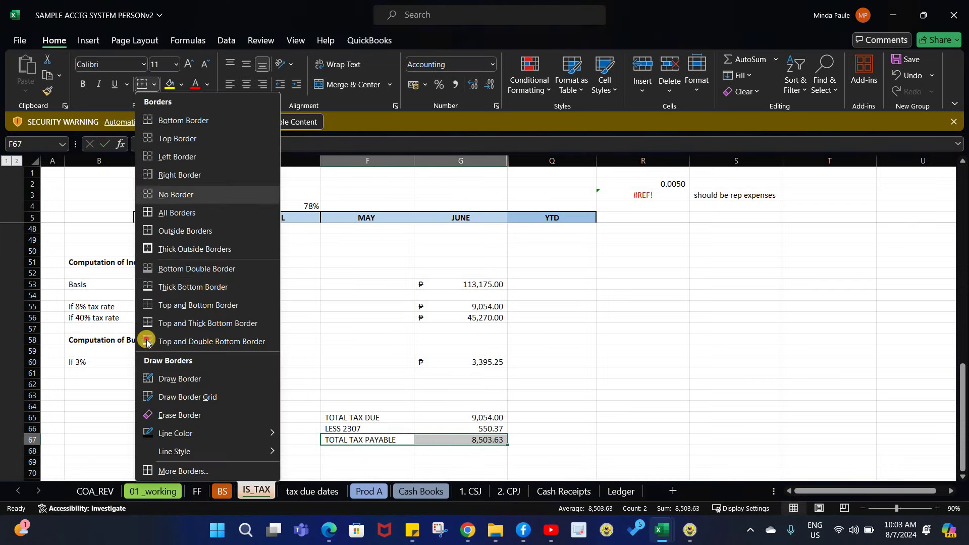
left_click(148, 340)
- In eBIRForms, choose BIR Form 1701Qv2018 from the form list and start filling it up
left_click(484, 359)
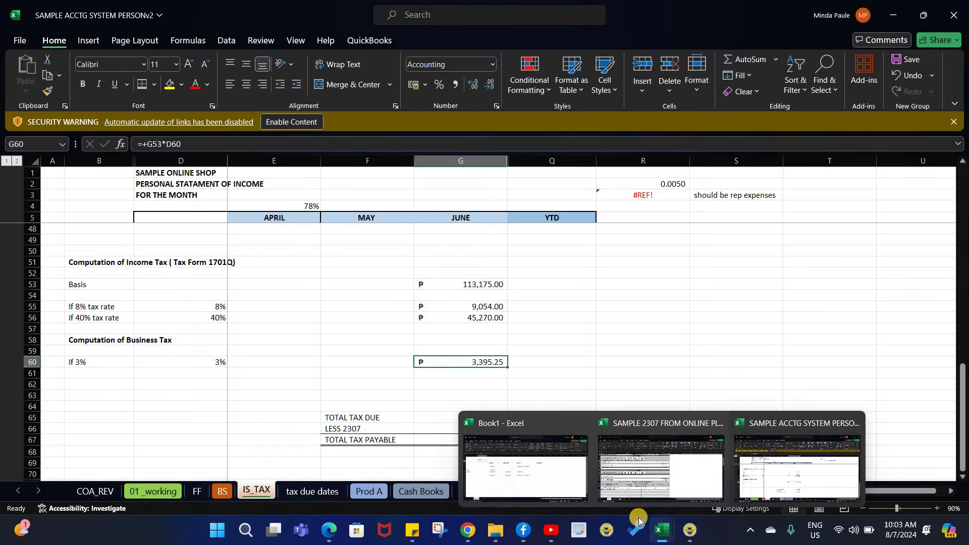
mouse_move(690, 529)
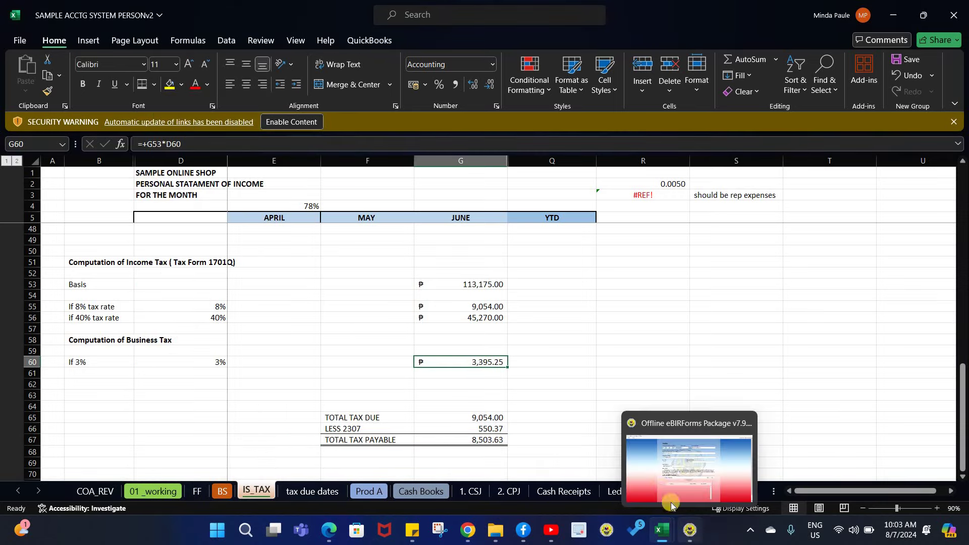
left_click(637, 465)
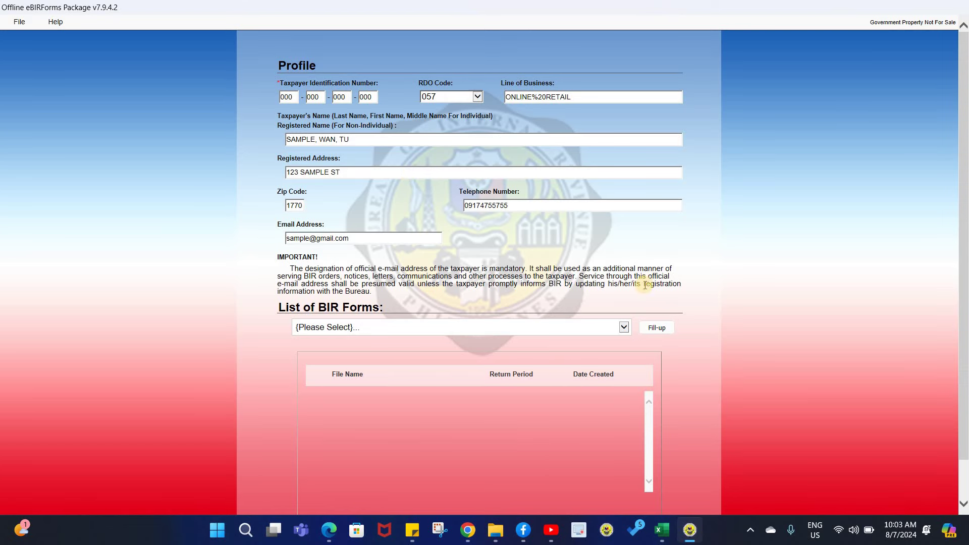
left_click(625, 327)
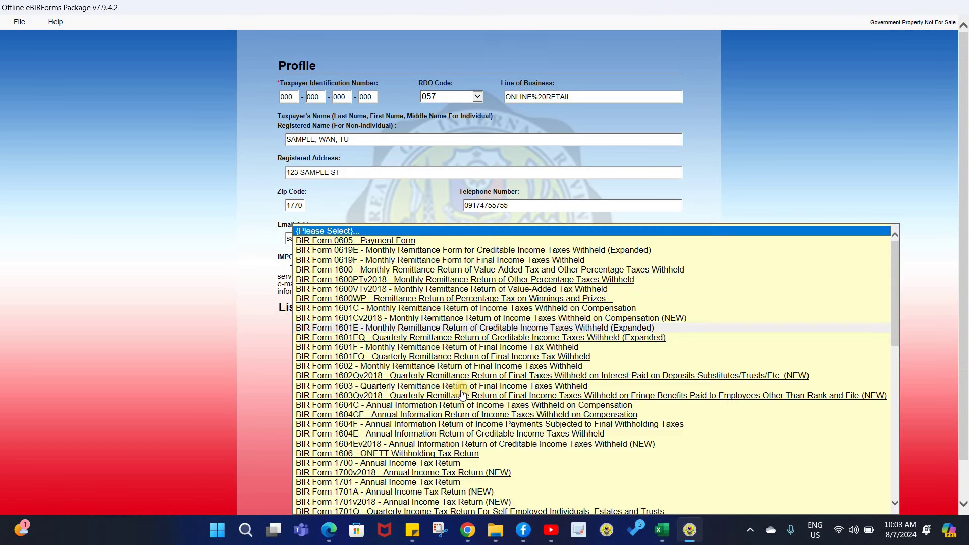
scroll(462, 394, "down", 4)
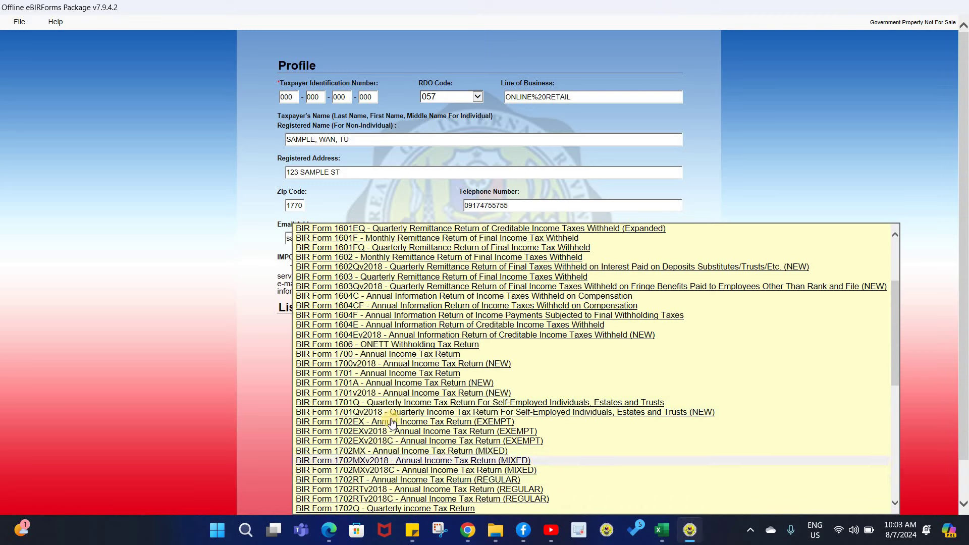
left_click(367, 413)
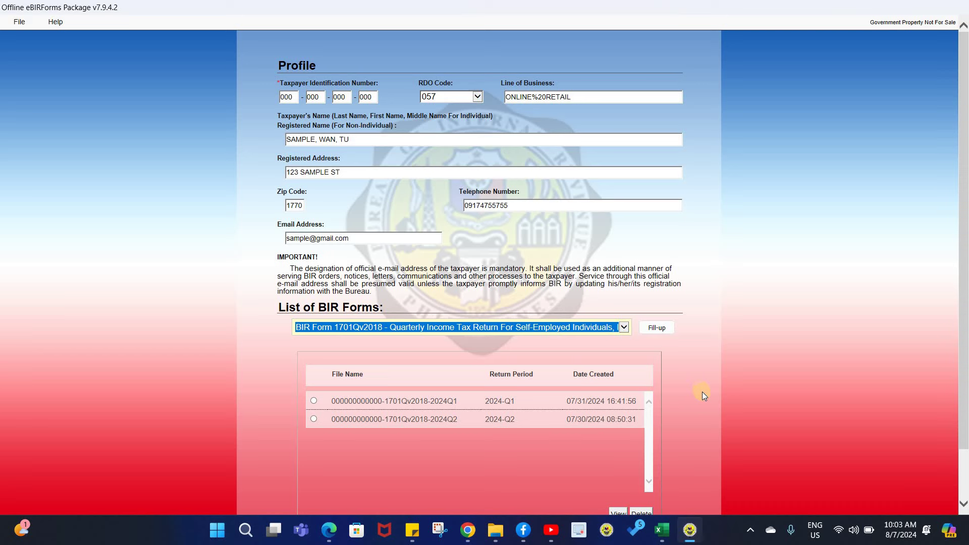
left_click(658, 328)
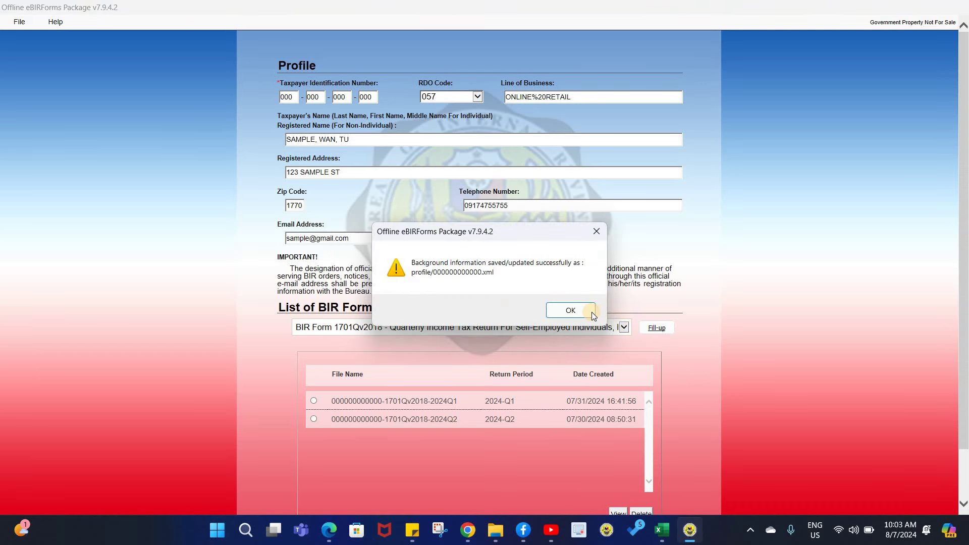
- Dismiss the saved-profile notice and set the 1701Q filer type to Single Proprietor
left_click(570, 310)
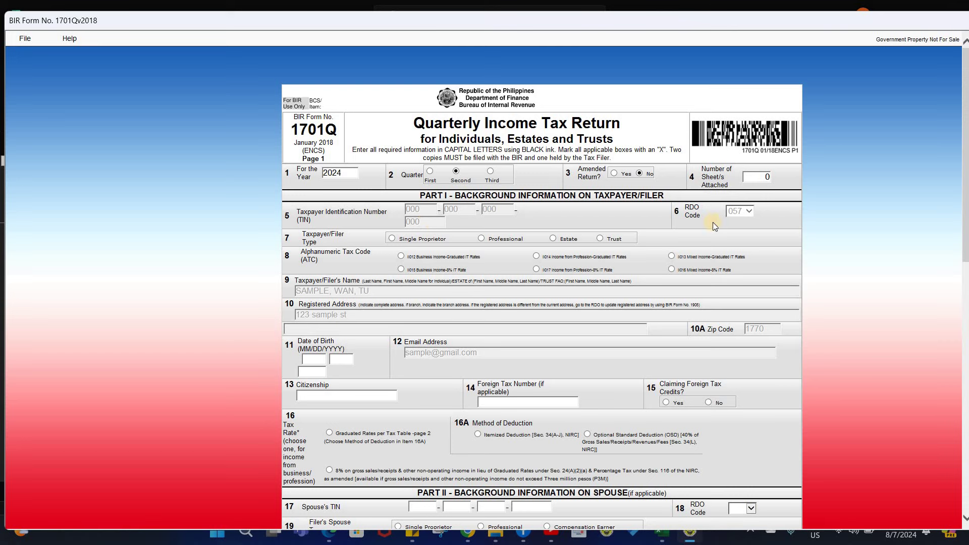
left_click(392, 238)
scroll(592, 286, "down", 5)
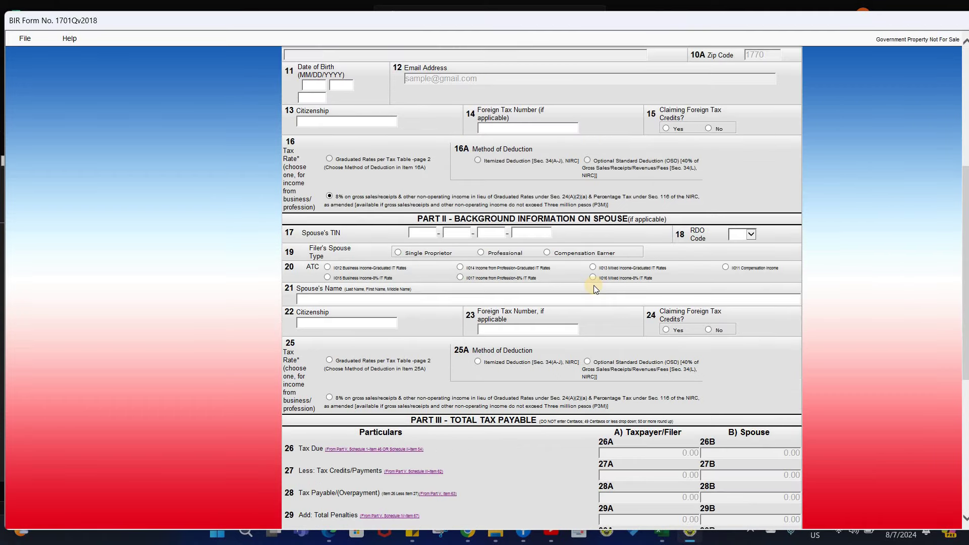
scroll(594, 286, "up", 5)
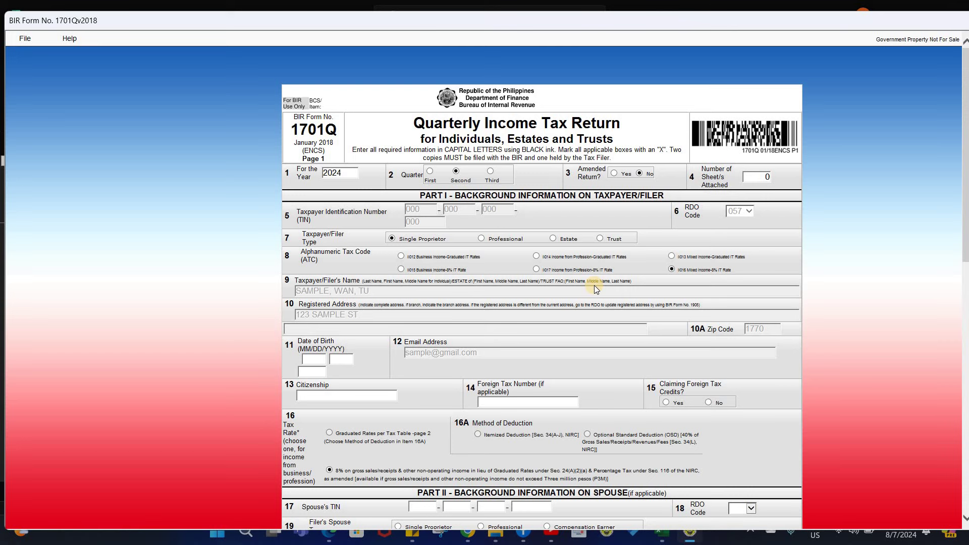
- Enter the date of birth 01/01/1980 and citizenship FILIPINO
left_click(316, 358)
type("0101")
left_click(320, 368)
type("1980")
left_click(354, 394)
type("FILIPINO")
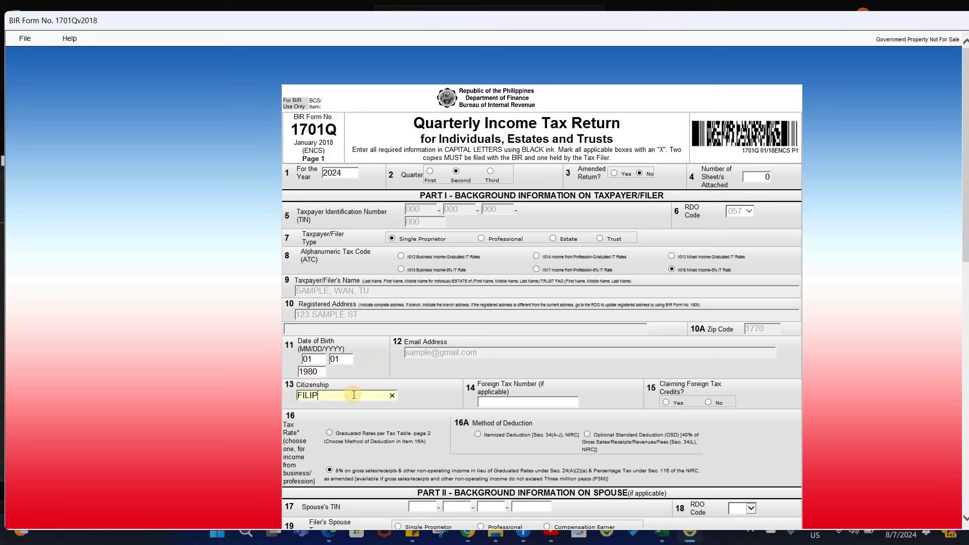
- Answer No to foreign tax credits, choose the spouse's 8% rate, and go to page 2
left_click(708, 402)
scroll(574, 316, "down", 5)
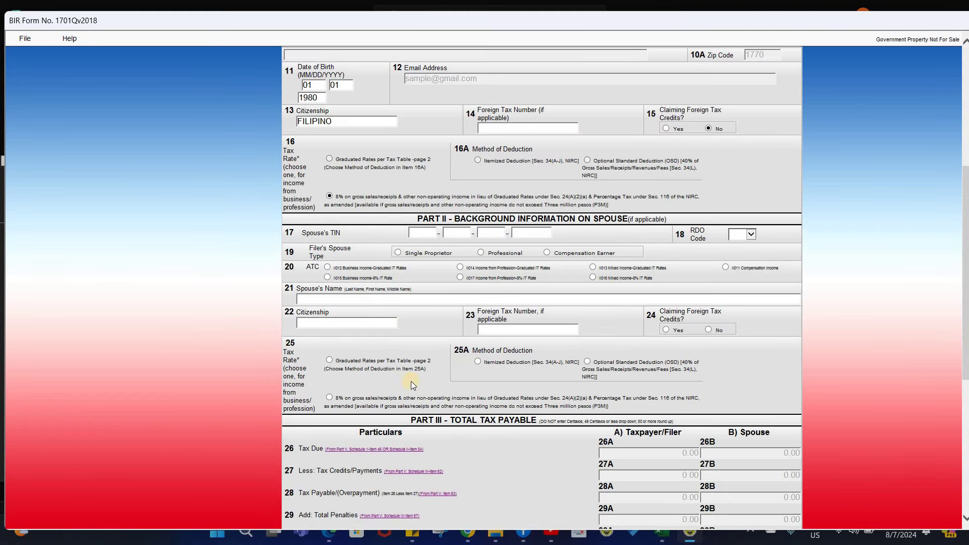
left_click(329, 398)
scroll(382, 384, "down", 5)
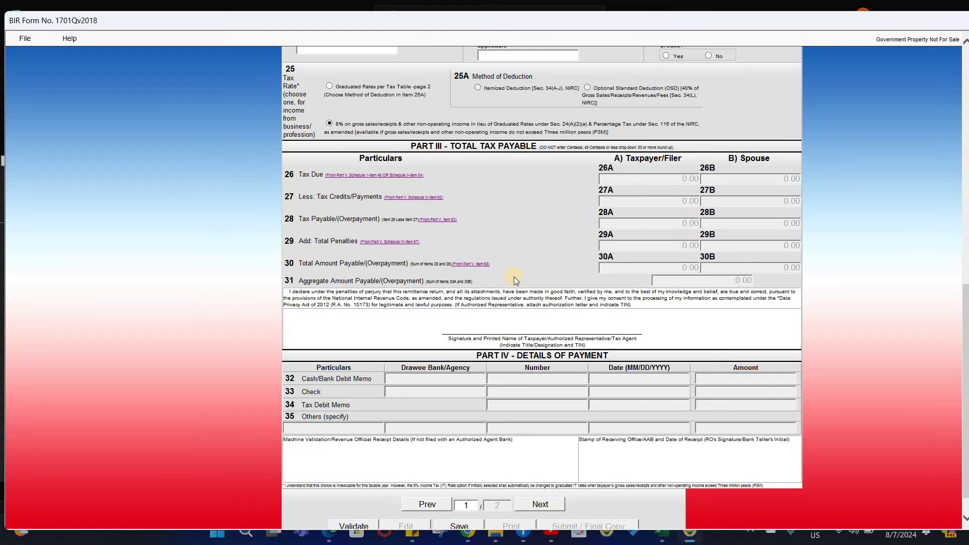
left_click(537, 505)
scroll(494, 314, "up", 7)
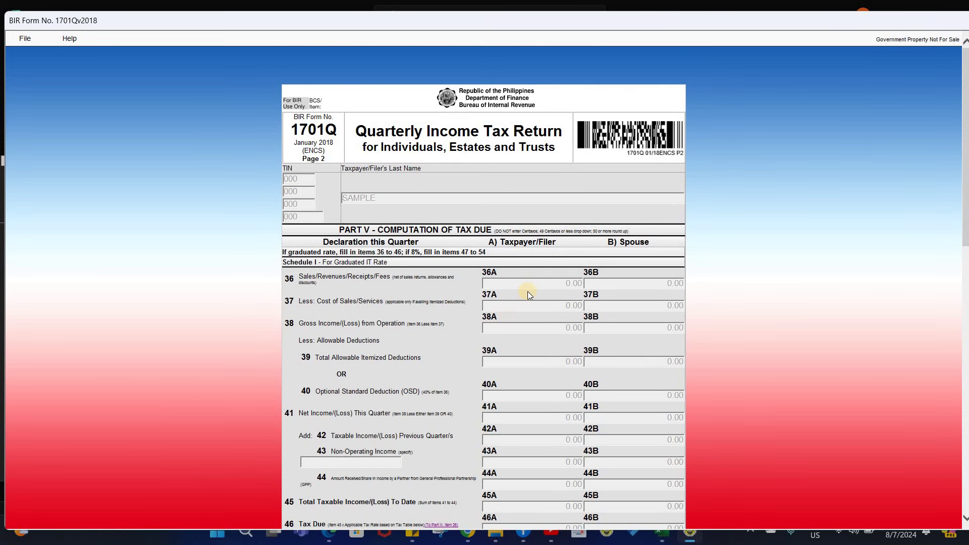
scroll(458, 352, "down", 10)
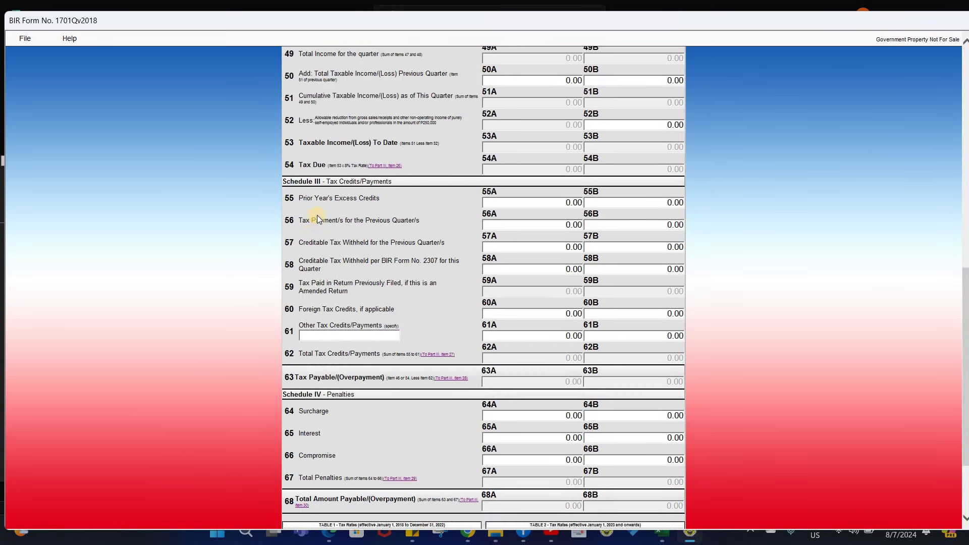
scroll(321, 283, "up", 5)
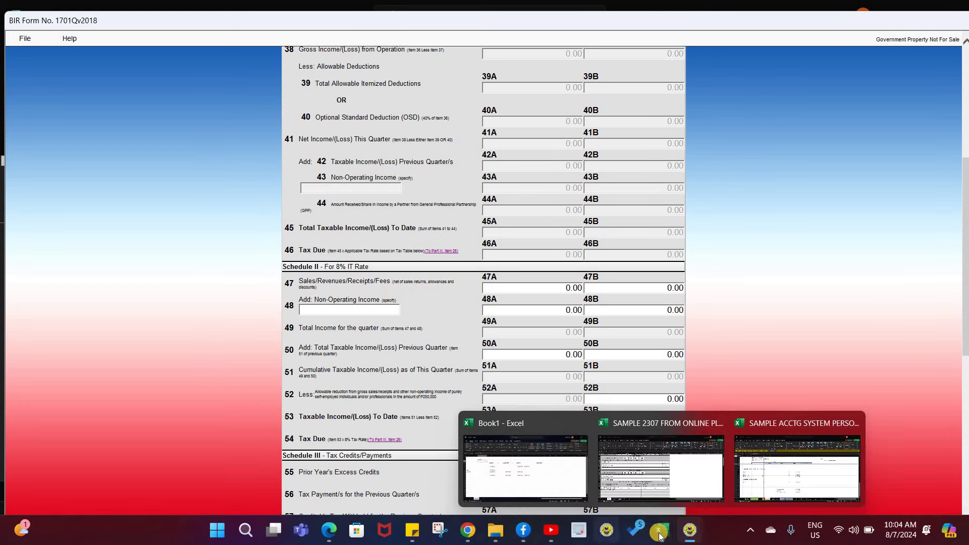
- Check the workbook figures, then enter 113,175 sales in item 47A, yielding 9,054.00 tax due
mouse_move(661, 530)
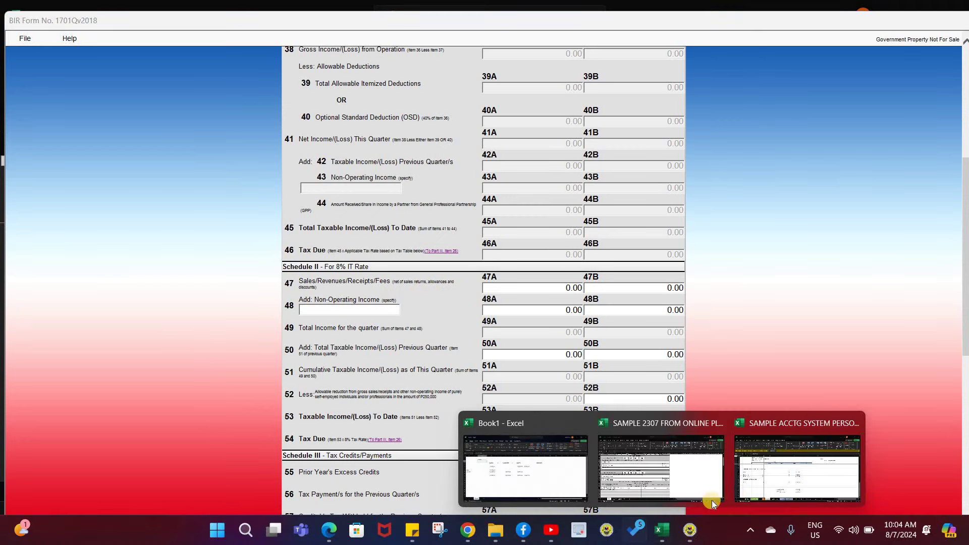
left_click(778, 480)
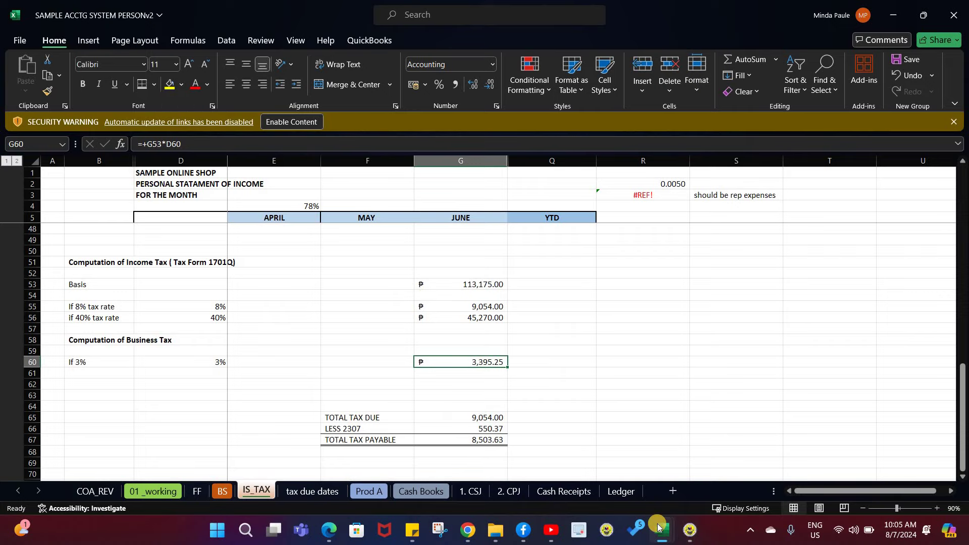
mouse_move(690, 530)
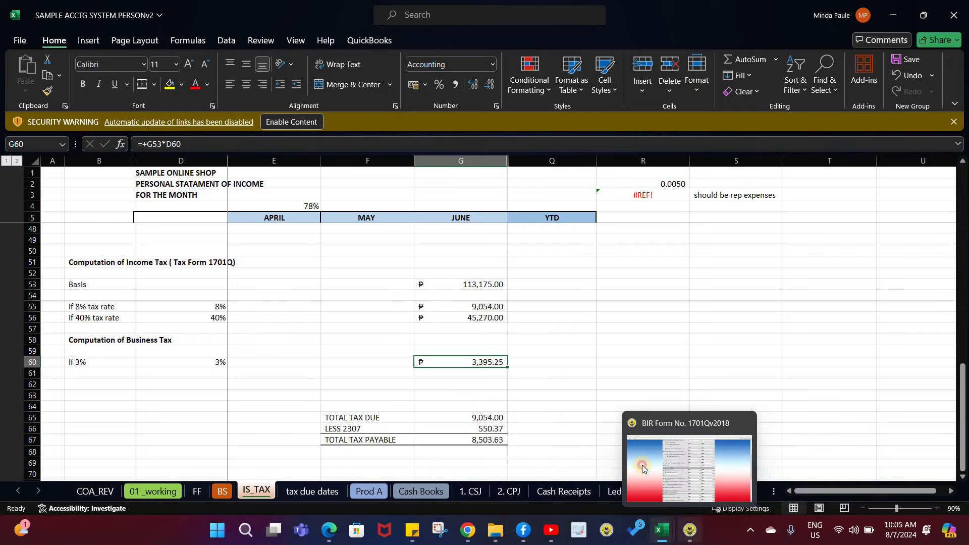
left_click(643, 468)
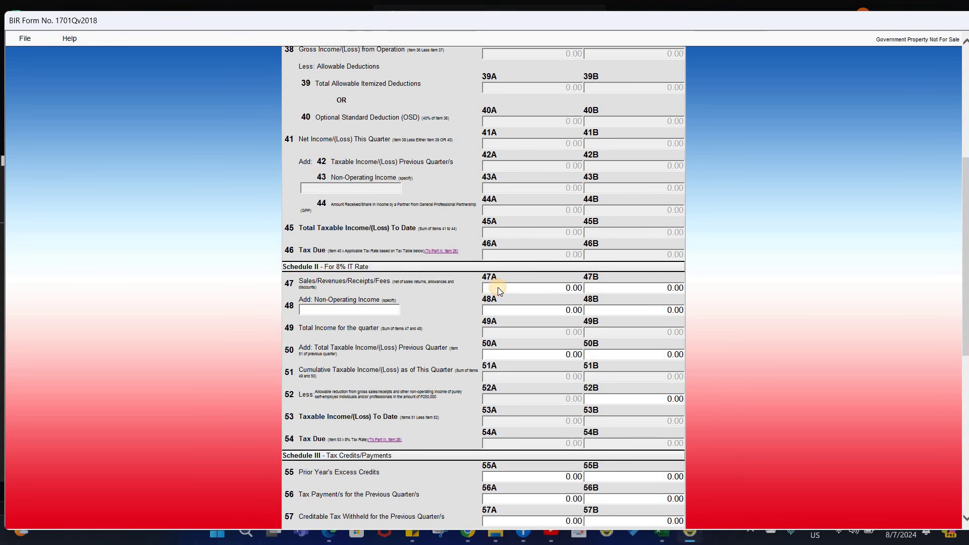
left_click(497, 288)
type("113175")
left_click(516, 334)
scroll(510, 362, "down", 5)
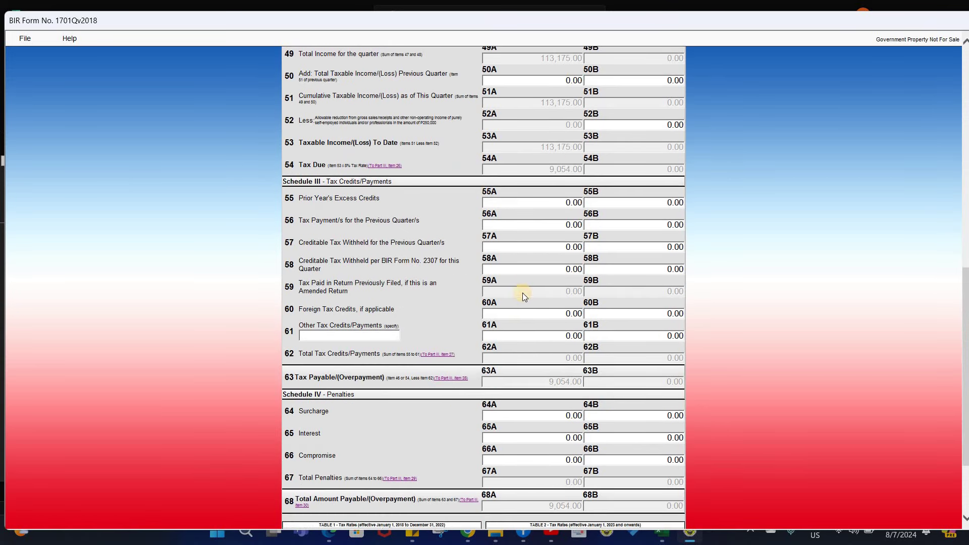
scroll(340, 379, "up", 5)
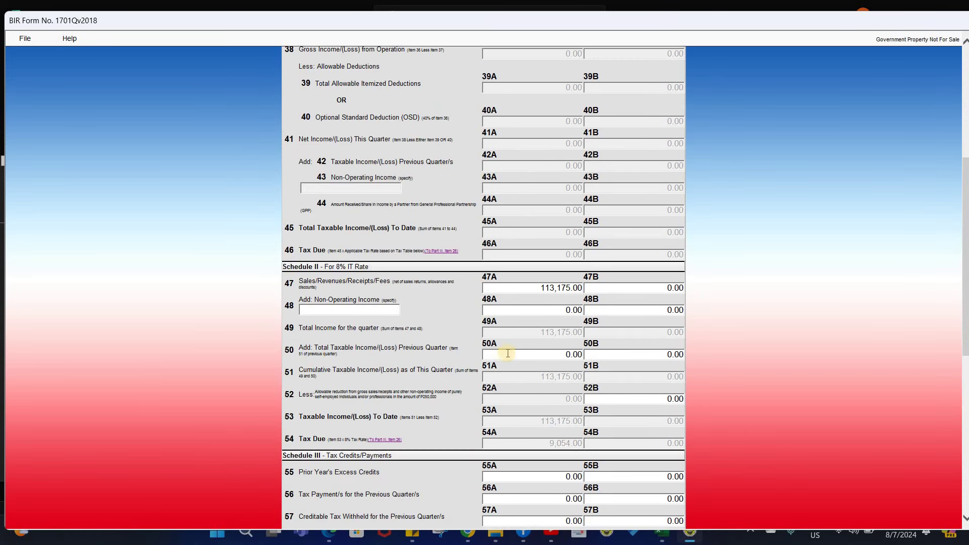
scroll(517, 353, "down", 5)
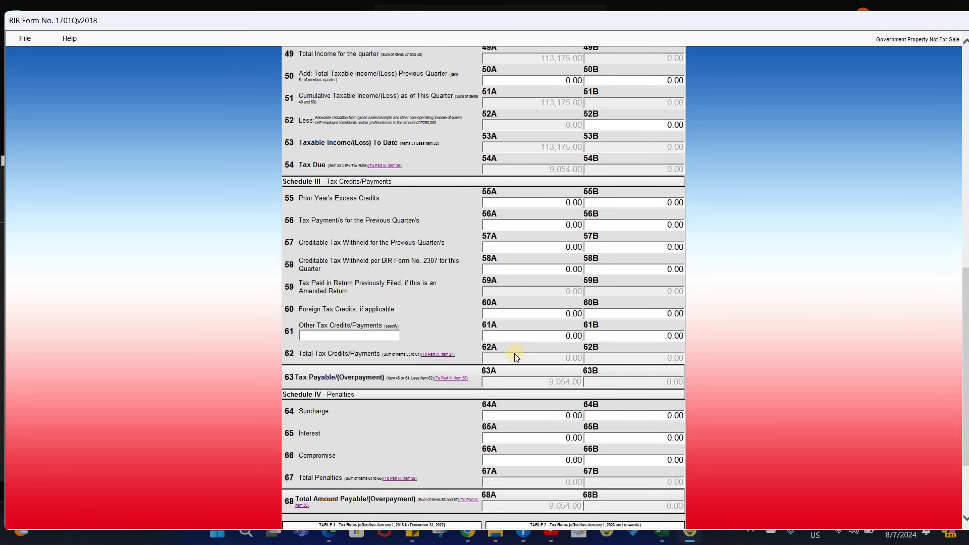